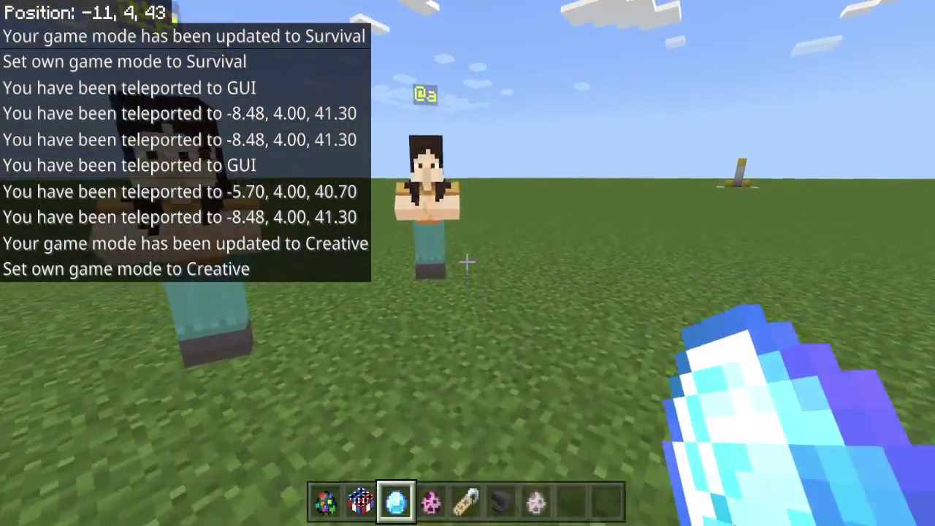
key("4")
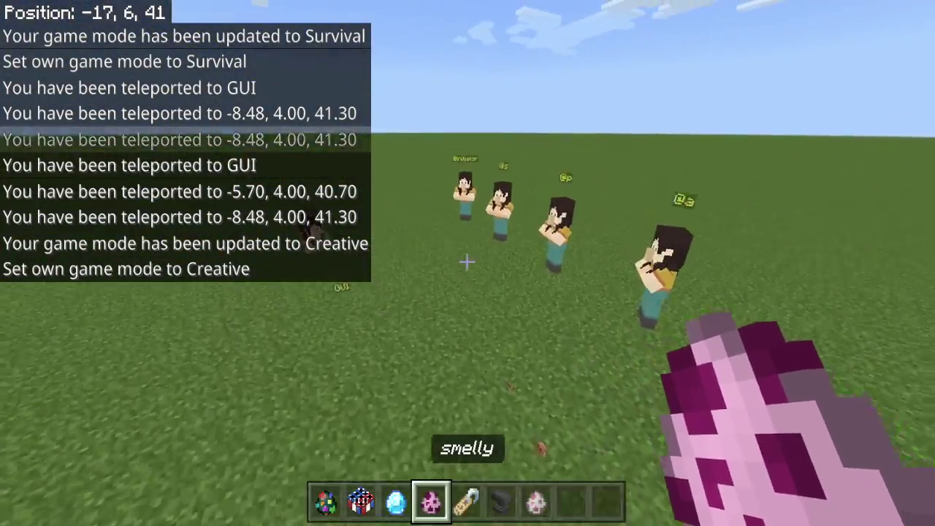
key("6")
key("7")
right_click(468, 260)
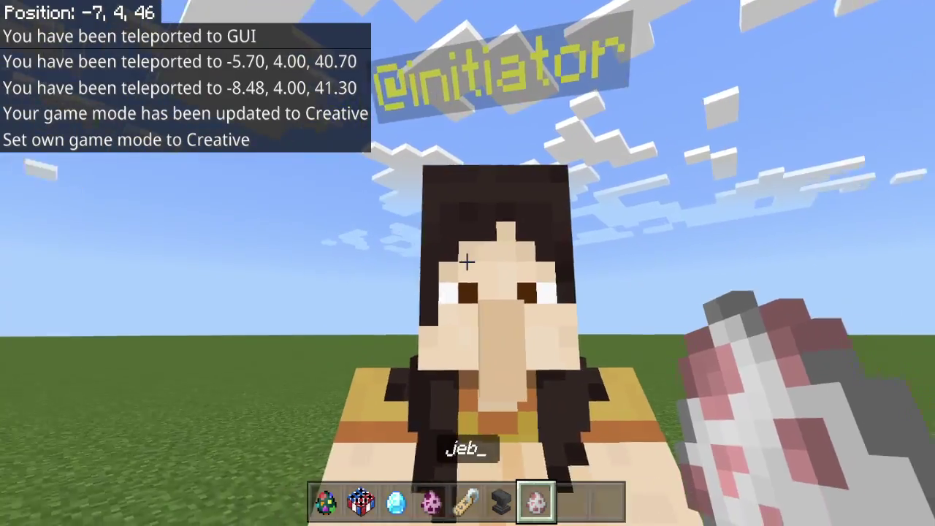
key("s")
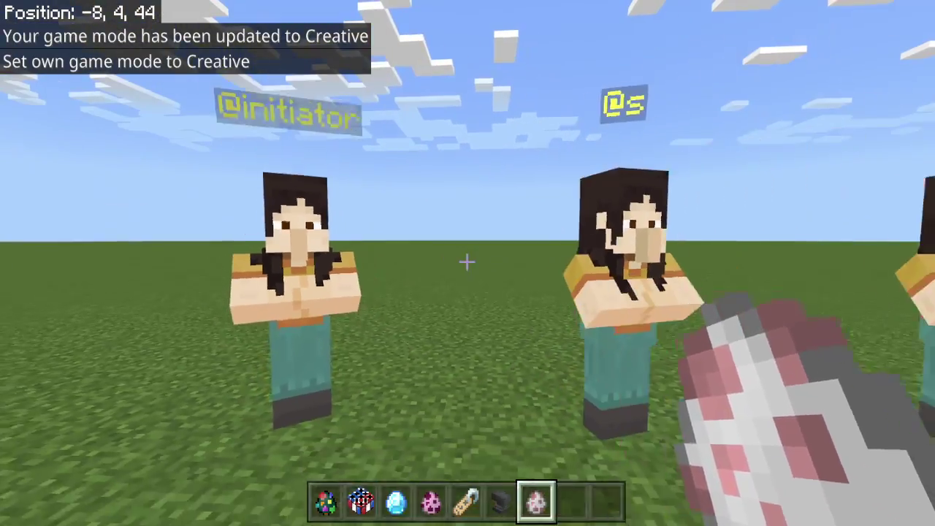
key("8")
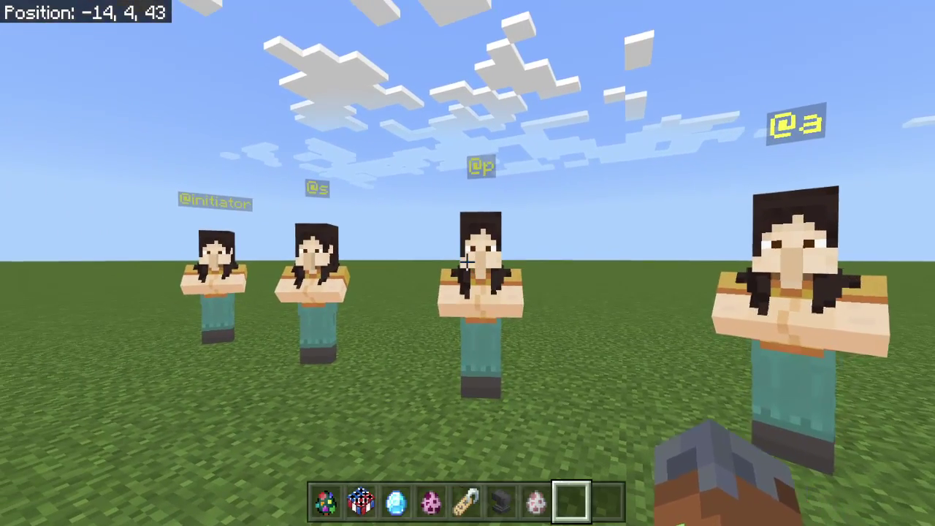
- Bring up the syntax suggestions for the /dialogue command without running it
key("d")
key("slash")
type("dialogue")
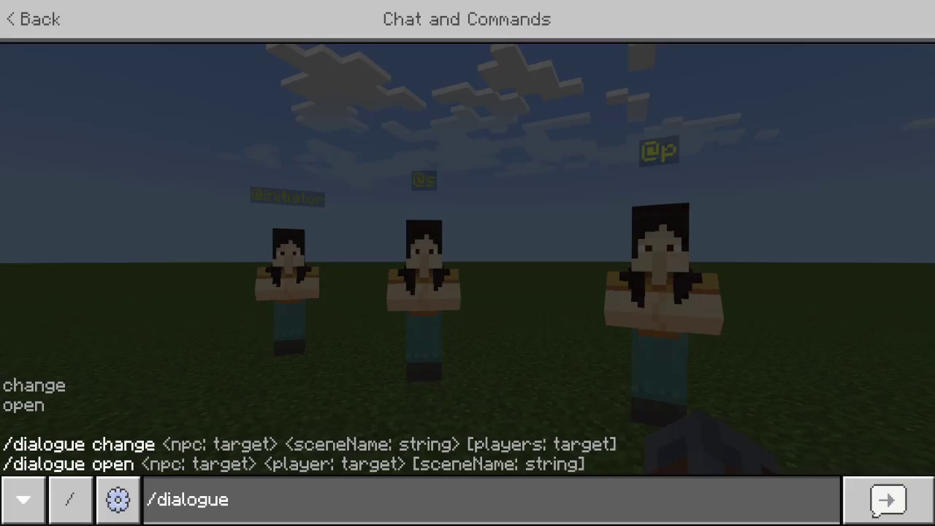
key("Escape")
key("d")
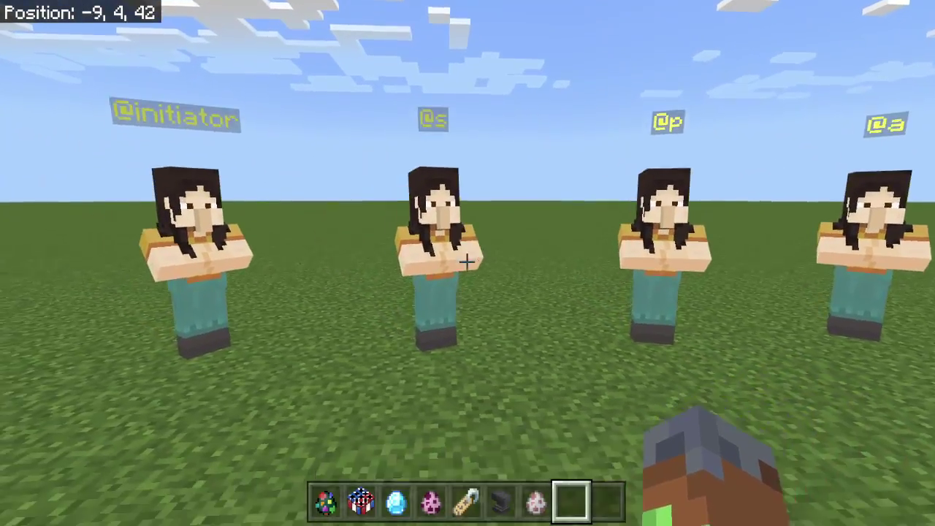
key("w")
key("space")
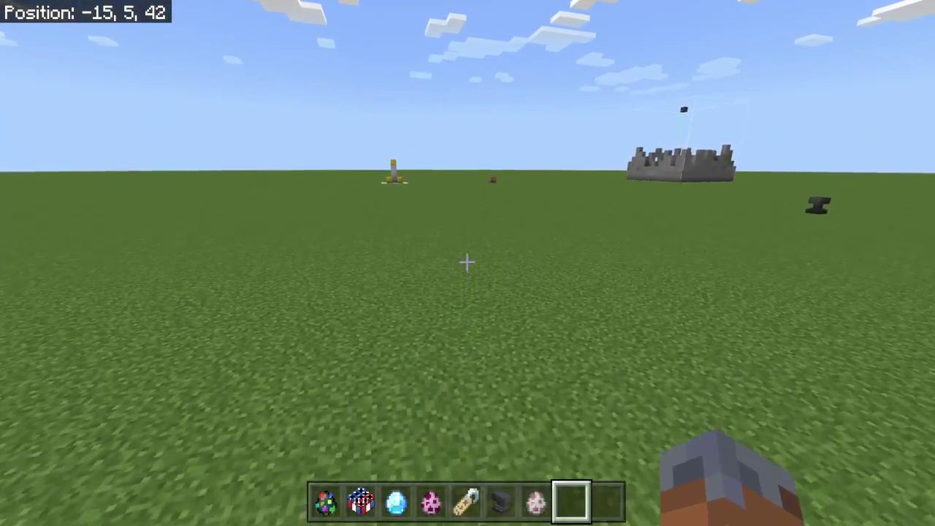
- Hold the GUI diamond item, switch the game mode to survival with /gamemode s, and open the Server GUI
key("3")
key("w")
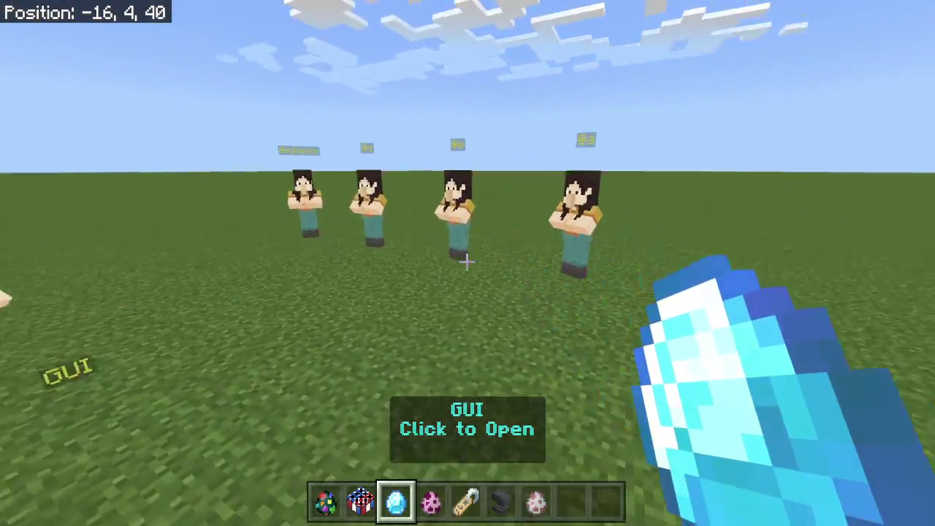
key("space")
key("w")
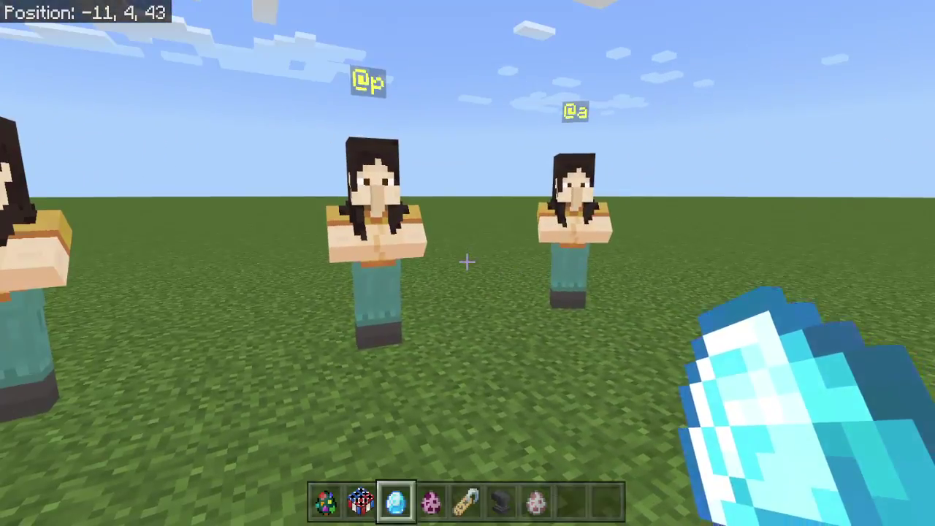
key("slash")
type("gamemode s")
key("Return")
right_click(467, 263)
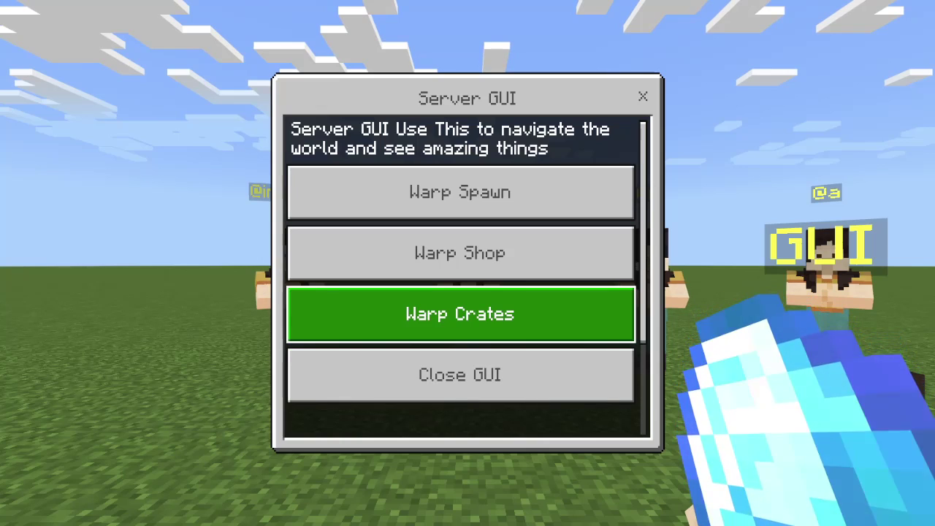
- Look through the warp options in the Server GUI and choose Warp Spawn
scroll(460, 267, "down", 2)
scroll(460, 291, "up", 2)
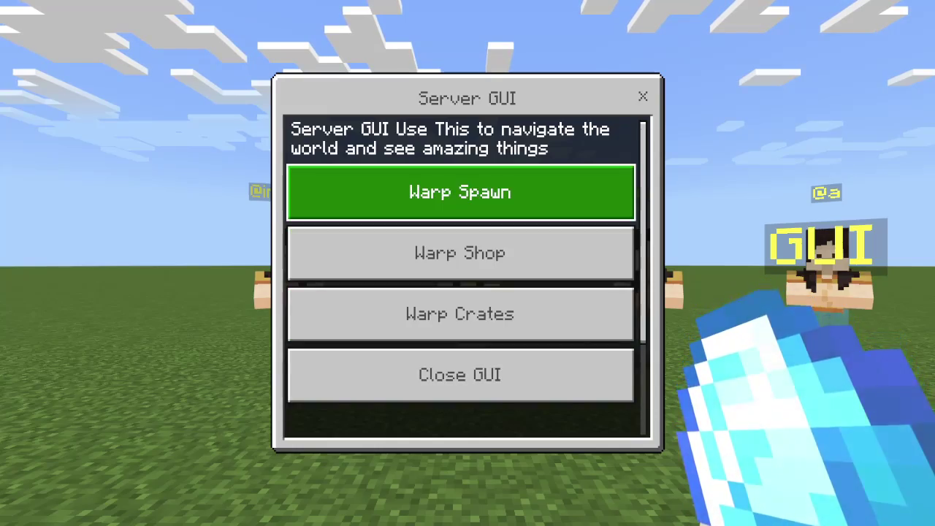
left_click(460, 192)
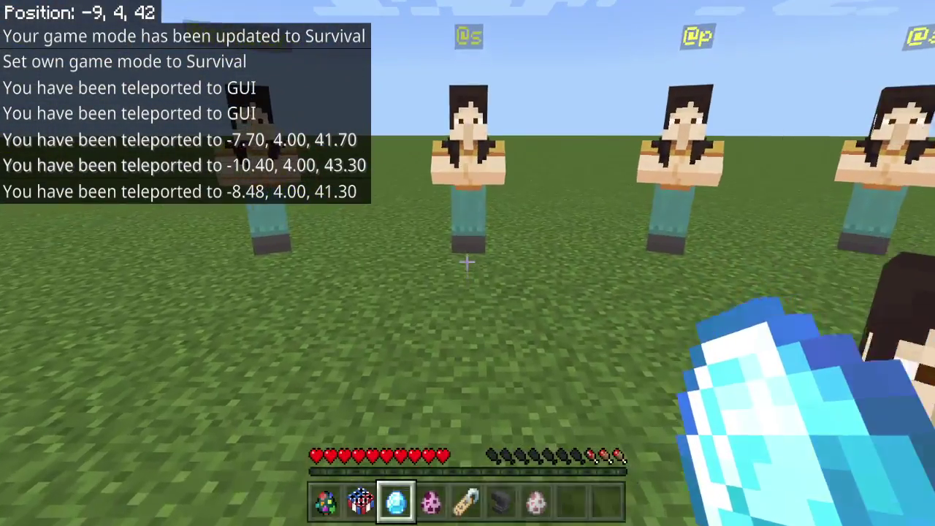
key("w")
key("a")
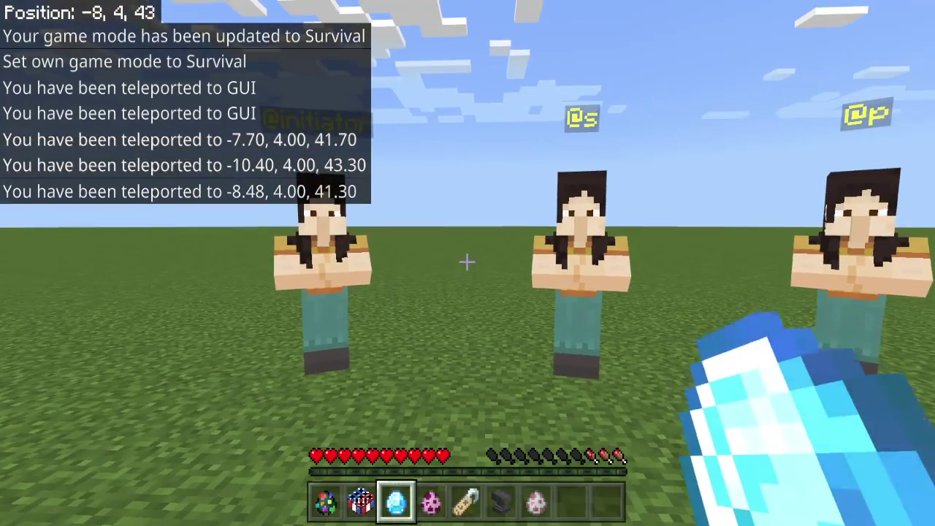
key("w")
- Switch to an empty hotbar slot and bring up the argument syntax for the /execute command without running it
scroll(467, 261, "down", 5)
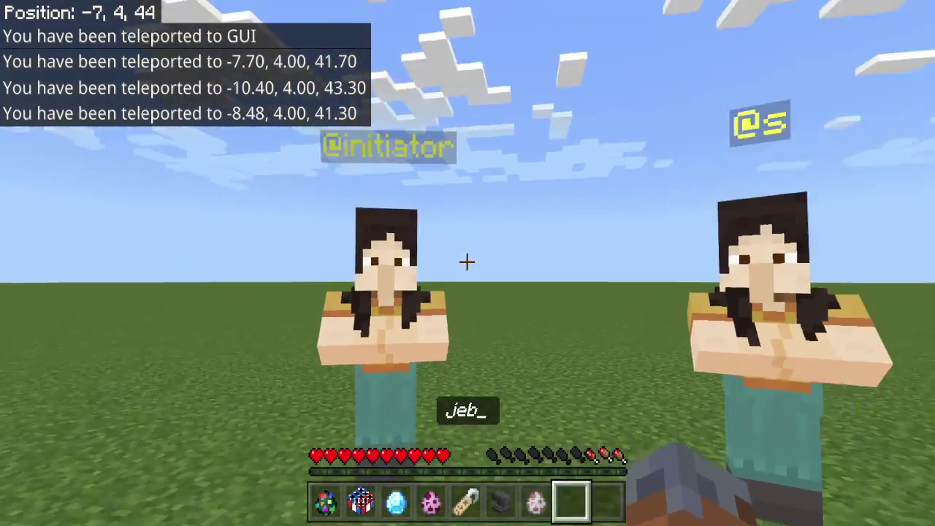
key("d")
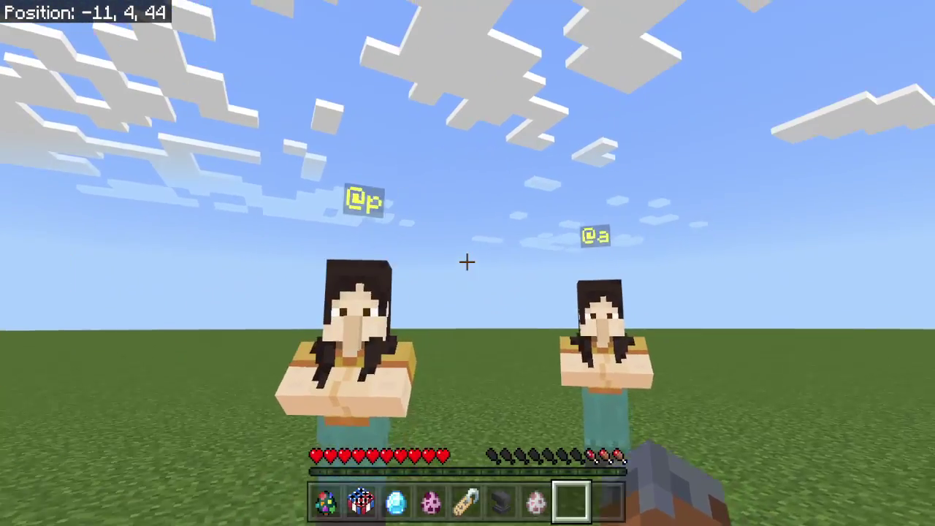
key("d")
key("d")
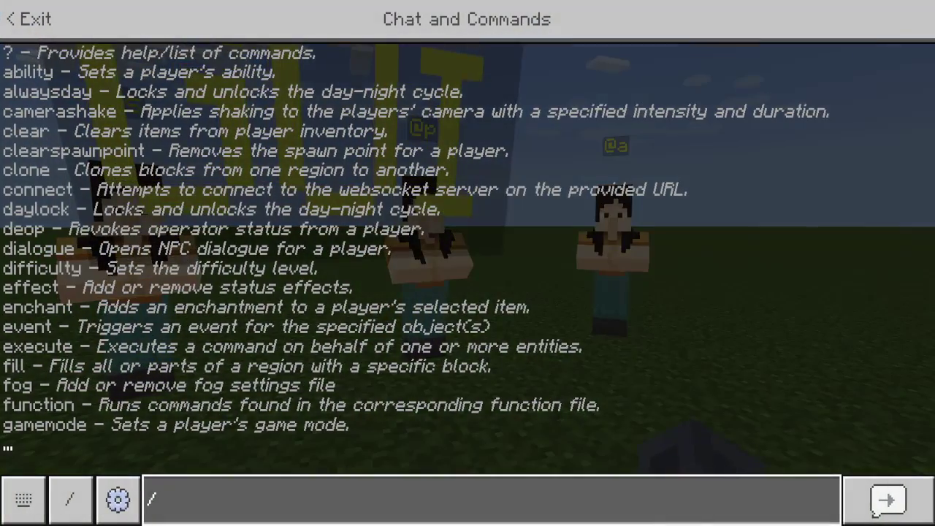
type("execute")
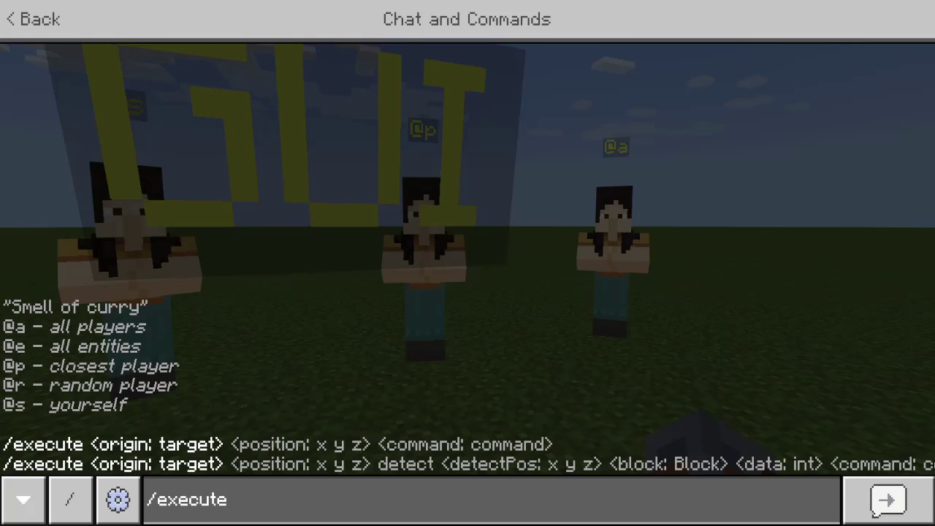
key("Escape")
key("a")
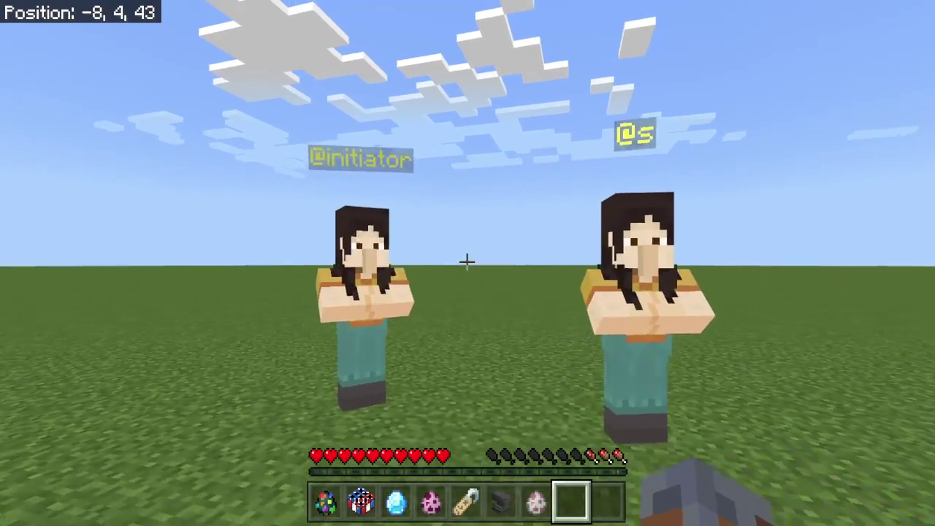
key("w")
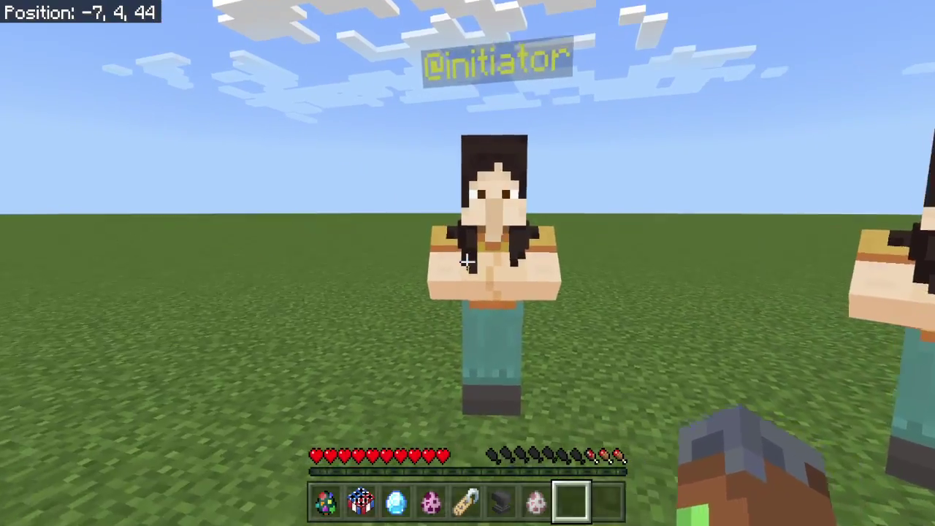
key("s")
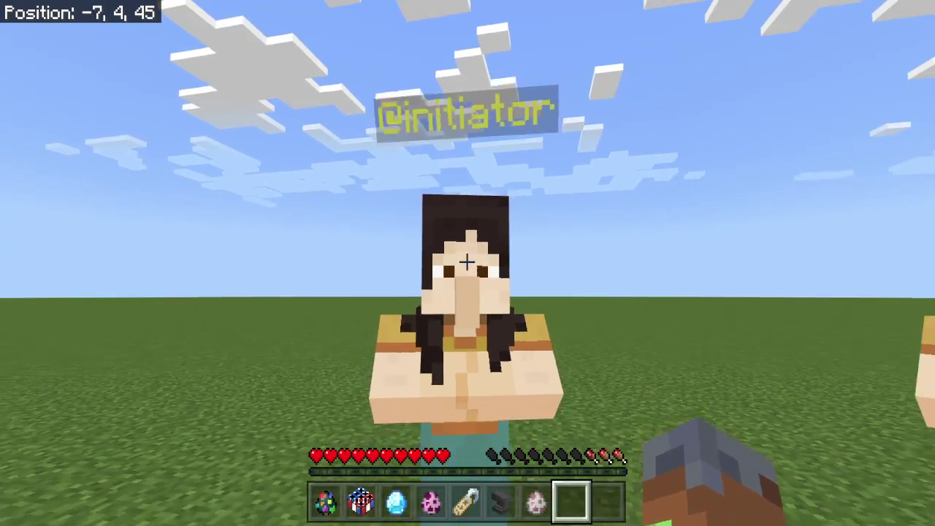
right_click(467, 261)
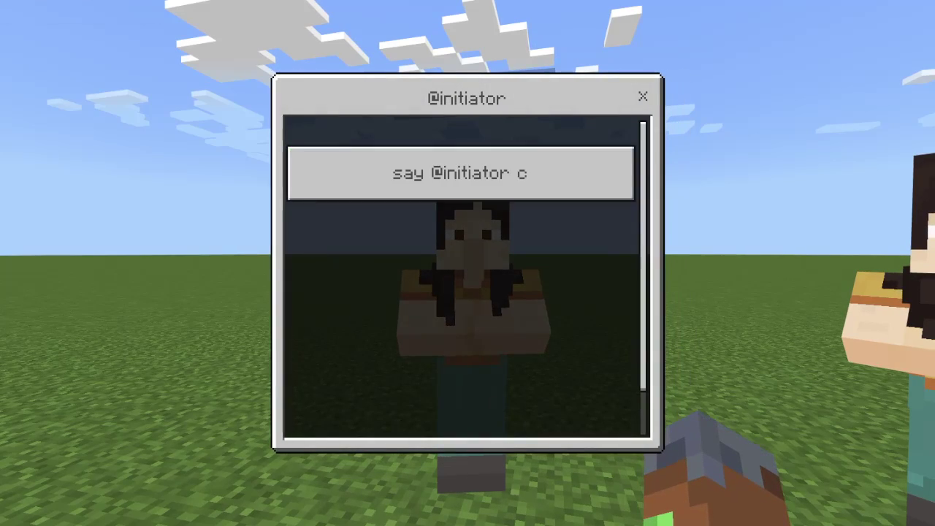
left_click(643, 96)
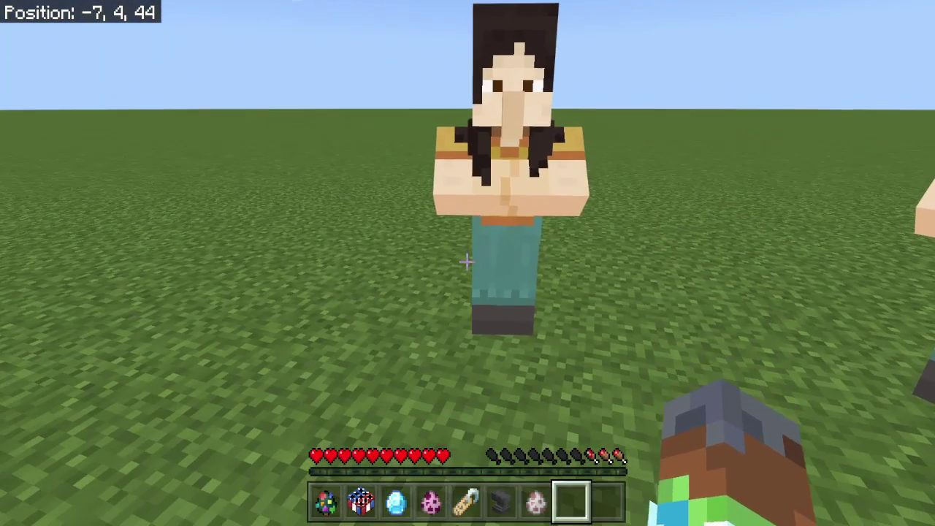
right_click(467, 261)
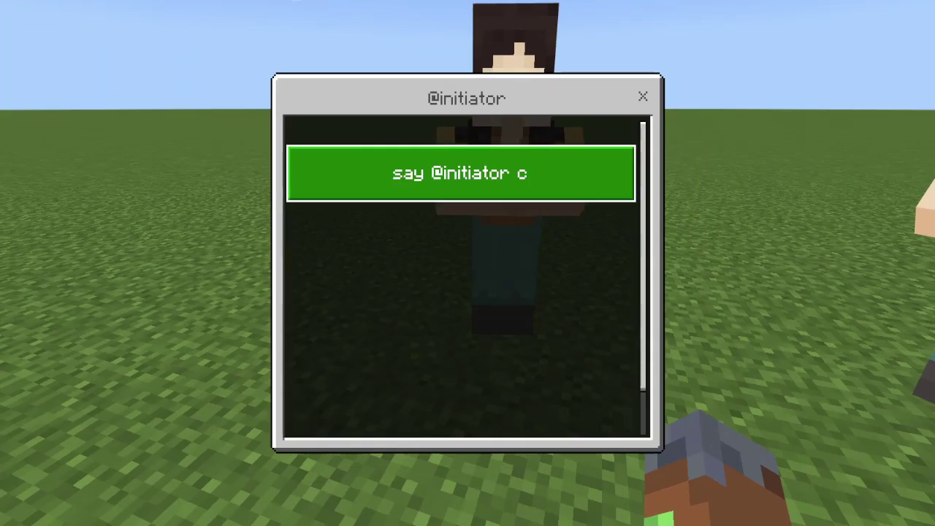
left_click(477, 173)
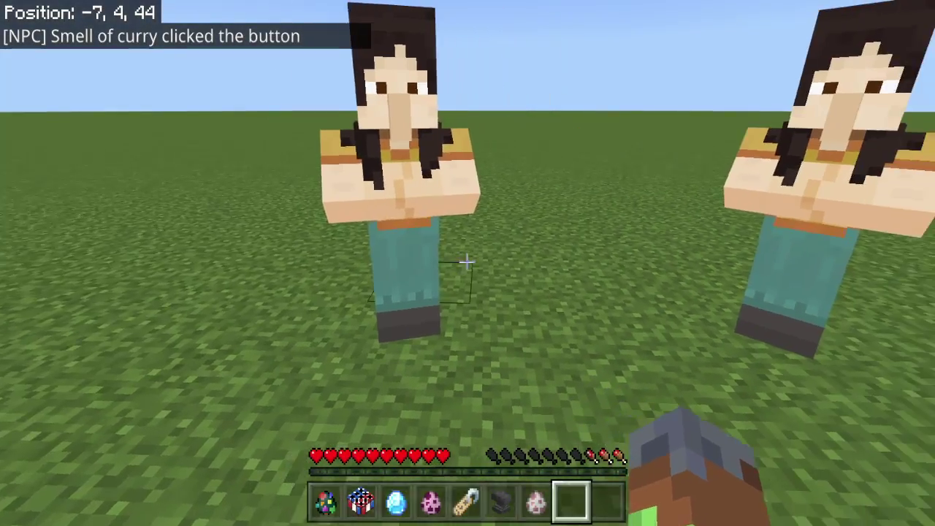
- Walk over to the @s NPC, open its dialogue and run its say action
key("w")
key("d")
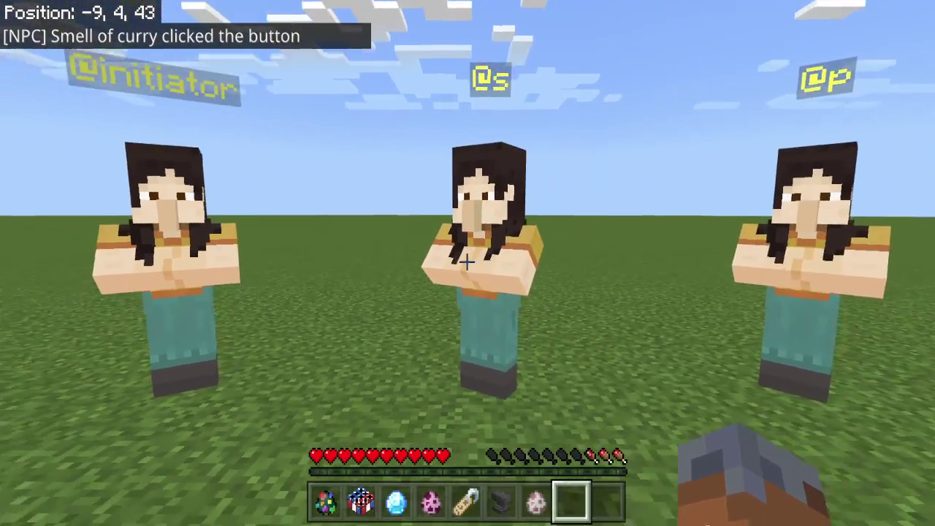
key("w")
right_click(467, 262)
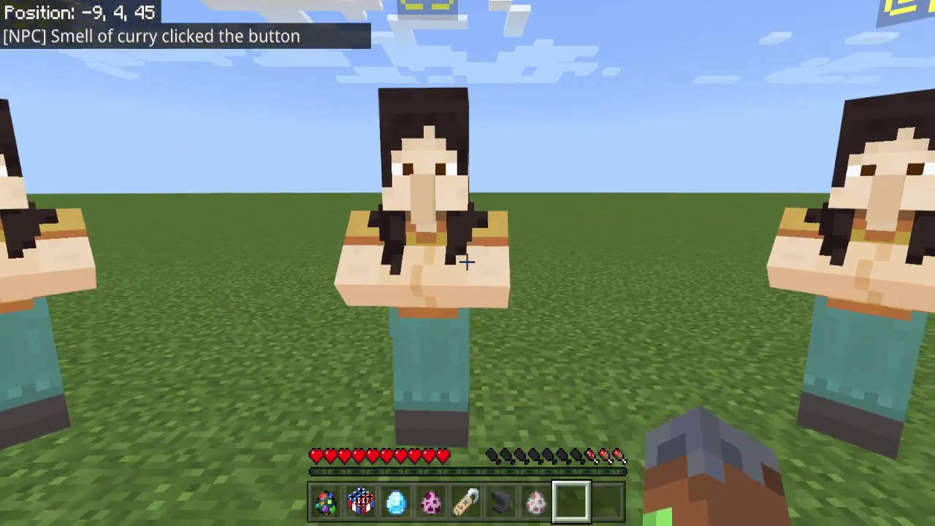
right_click(463, 259)
left_click(459, 171)
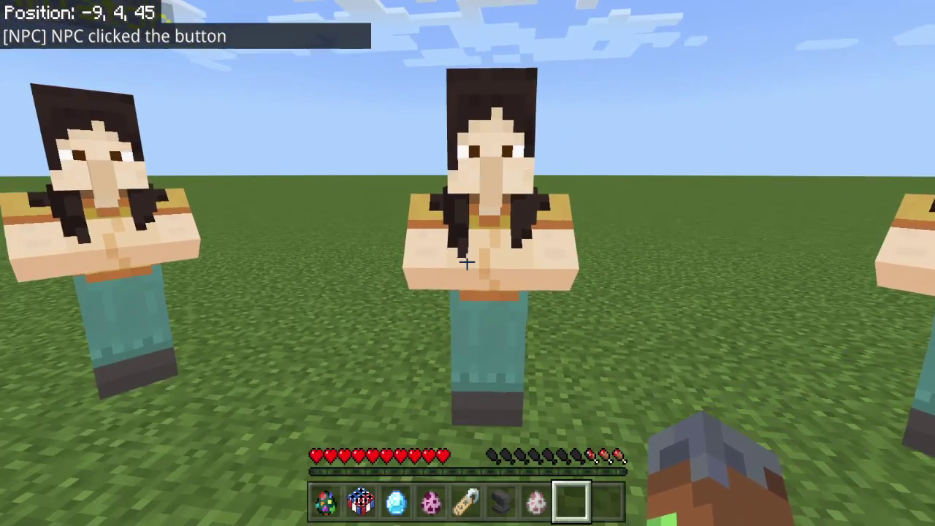
- Go to the @p NPC, open its dialogue and run the "say @p" action
key("s")
key("w")
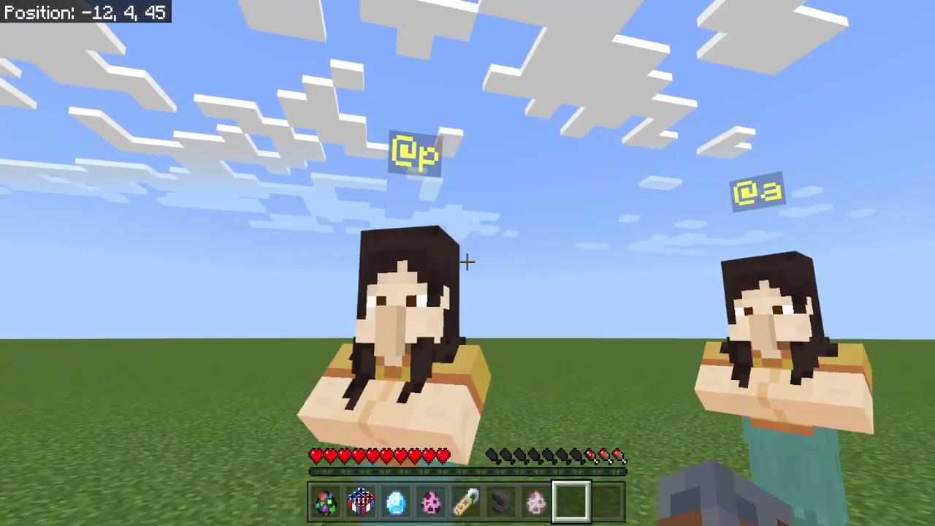
right_click(468, 260)
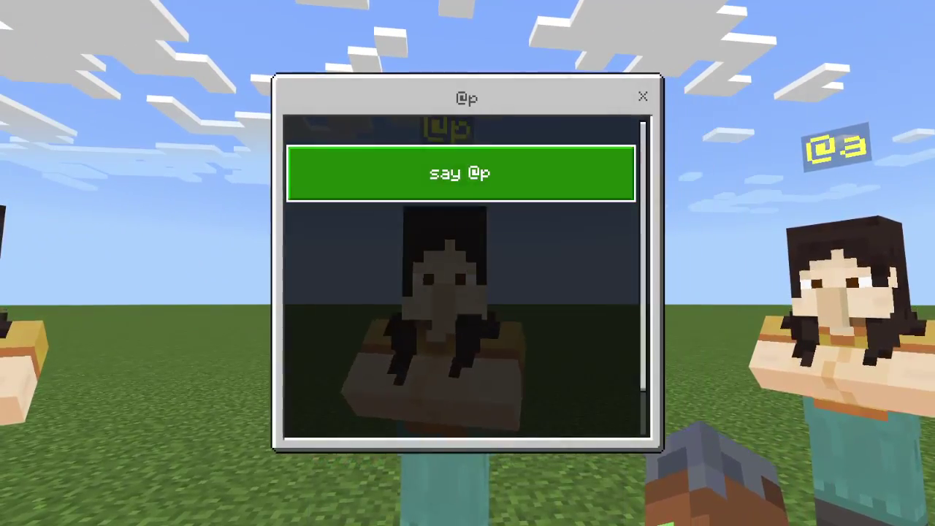
left_click(595, 173)
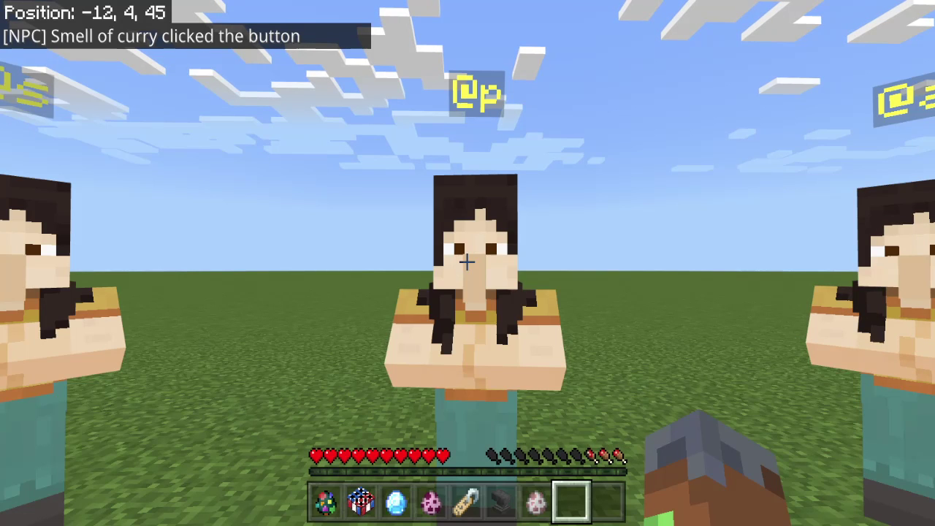
key("w")
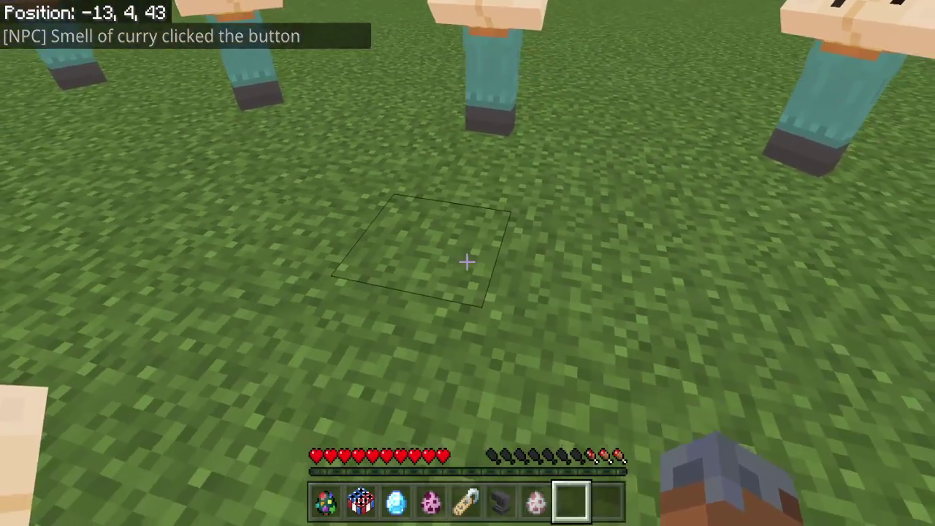
key("w")
left_click(468, 262)
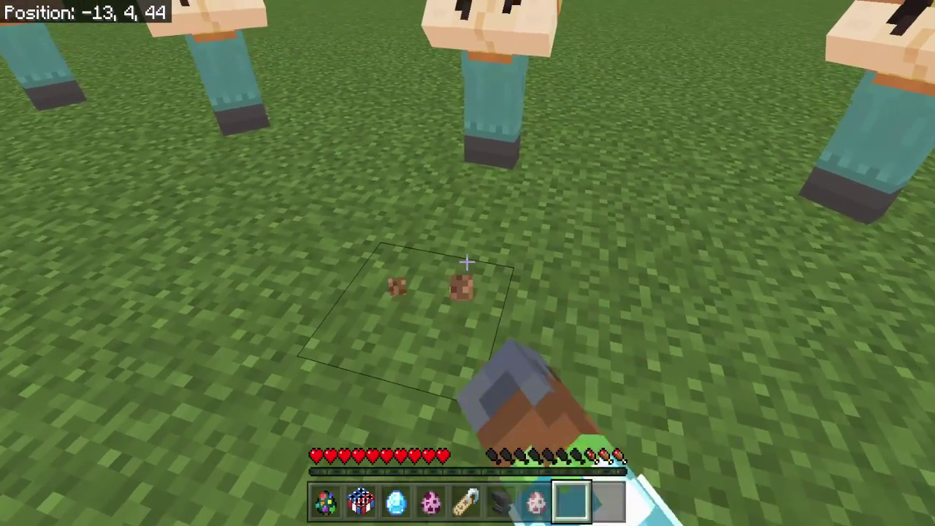
left_click(467, 261)
- Reopen the @p NPC's dialogue to show its action, and close it without running anything
key("s")
key("w")
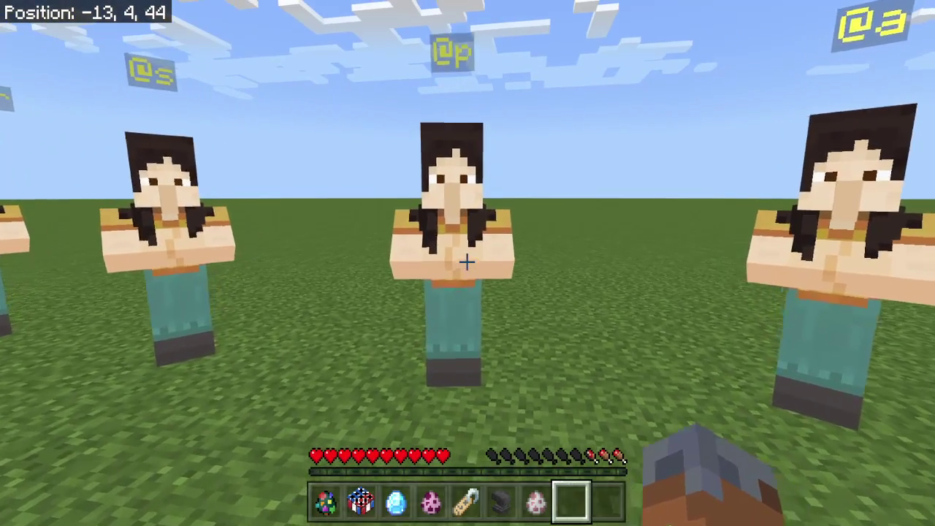
right_click(467, 262)
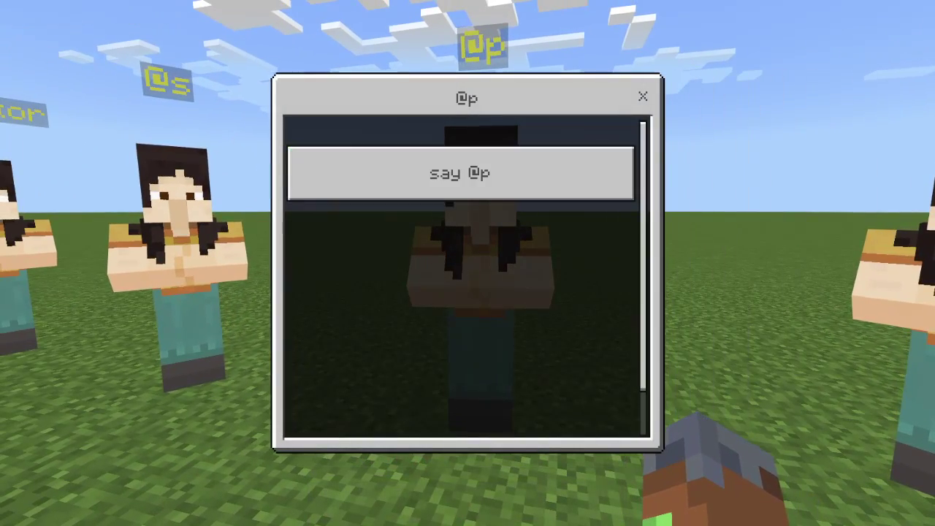
key("Escape")
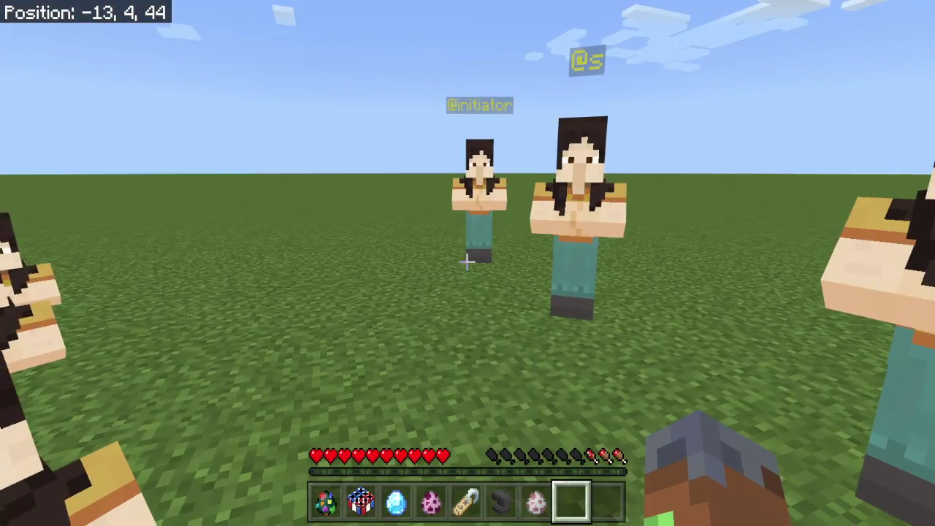
- Go to the @a NPC, open its dialogue and run its say action
key("d")
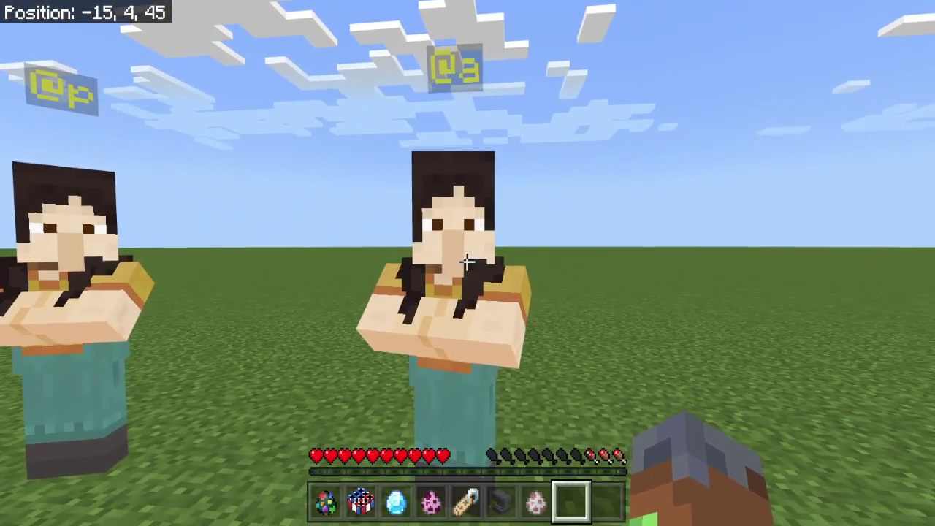
right_click(467, 261)
left_click(460, 171)
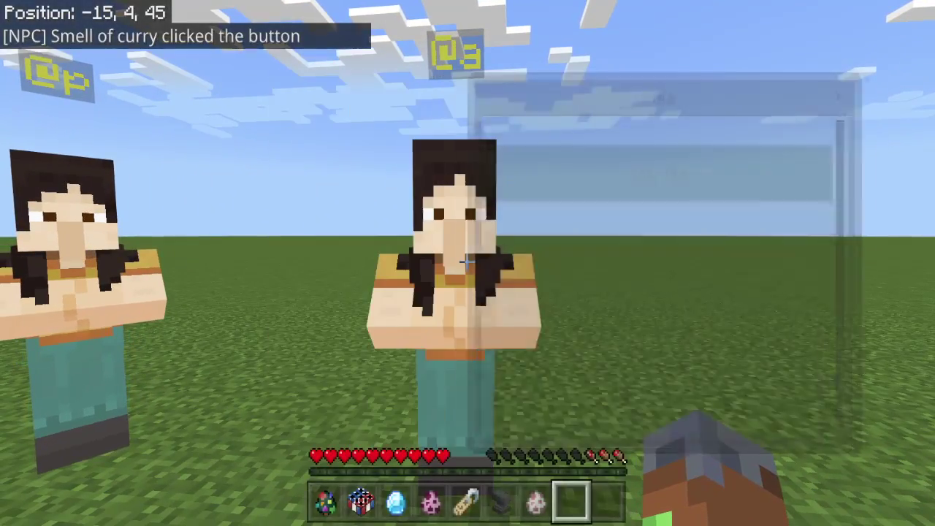
key("w")
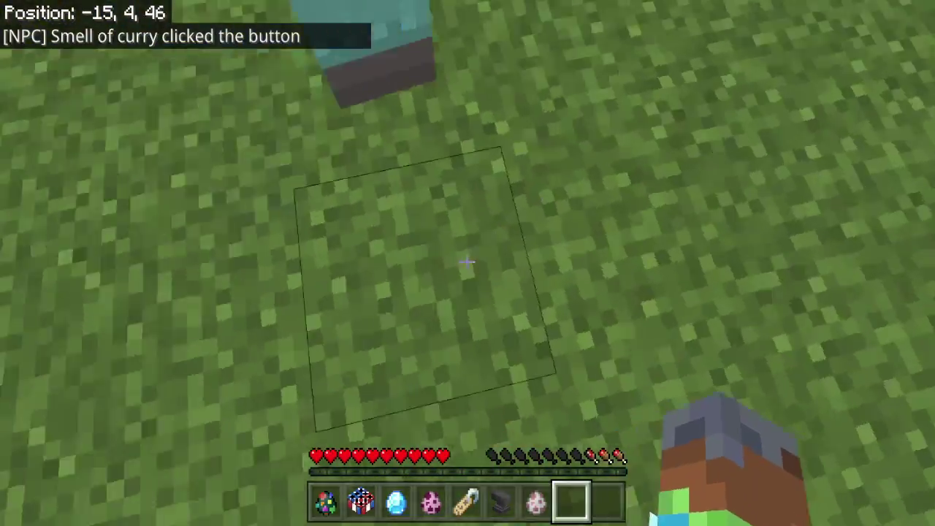
key("s")
key("w")
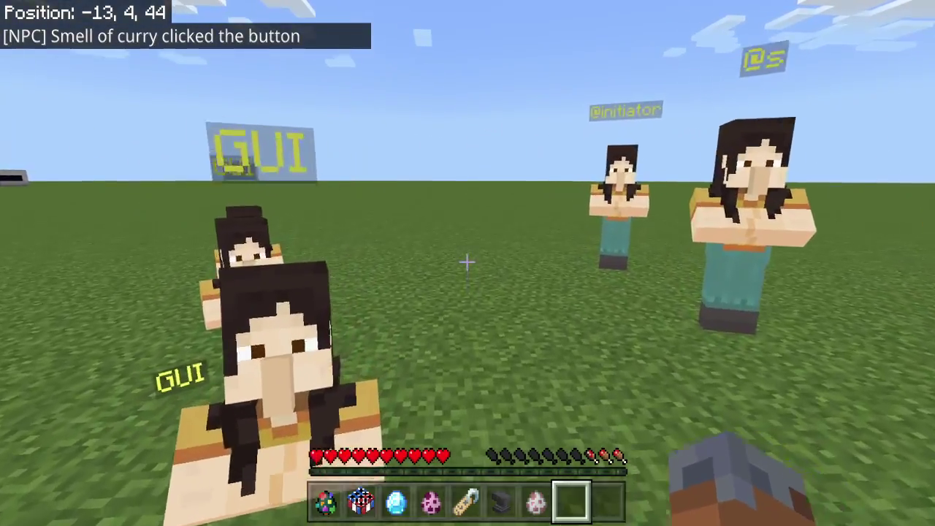
key("w")
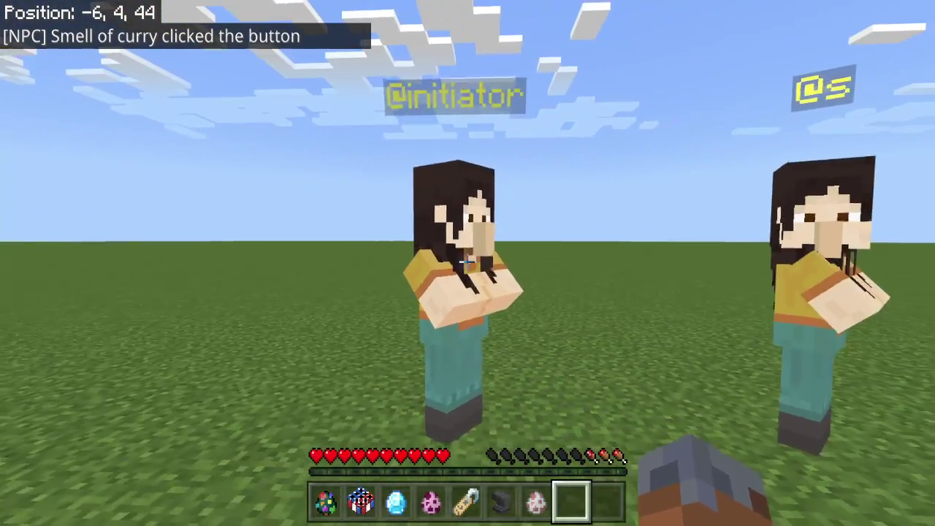
right_click(467, 260)
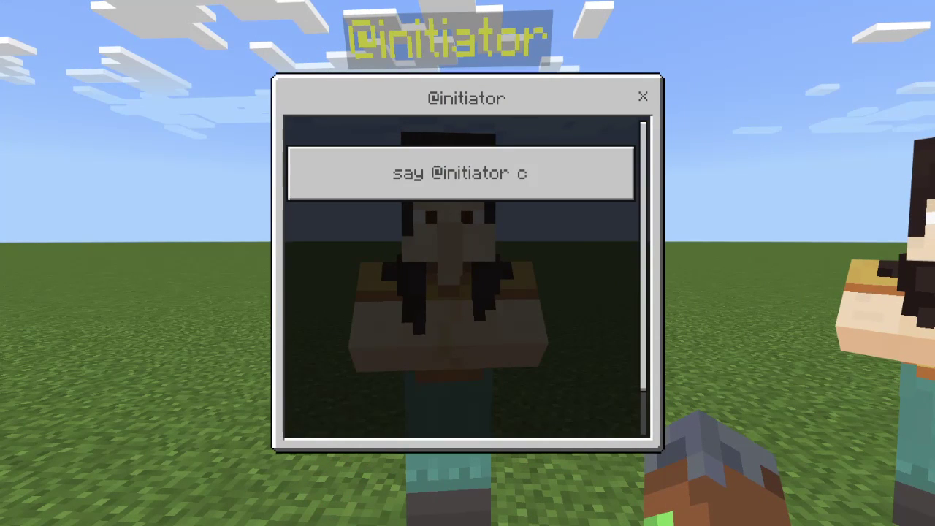
left_click(460, 173)
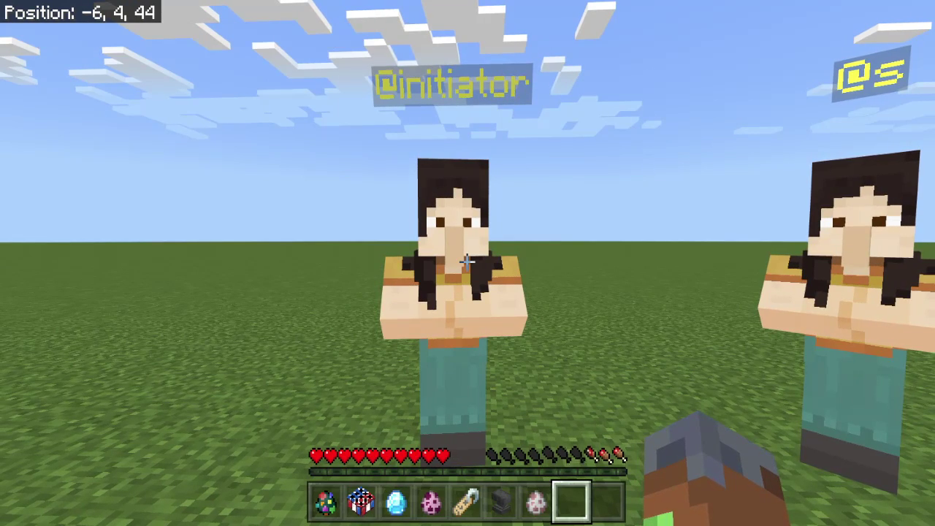
key("w")
right_click(467, 261)
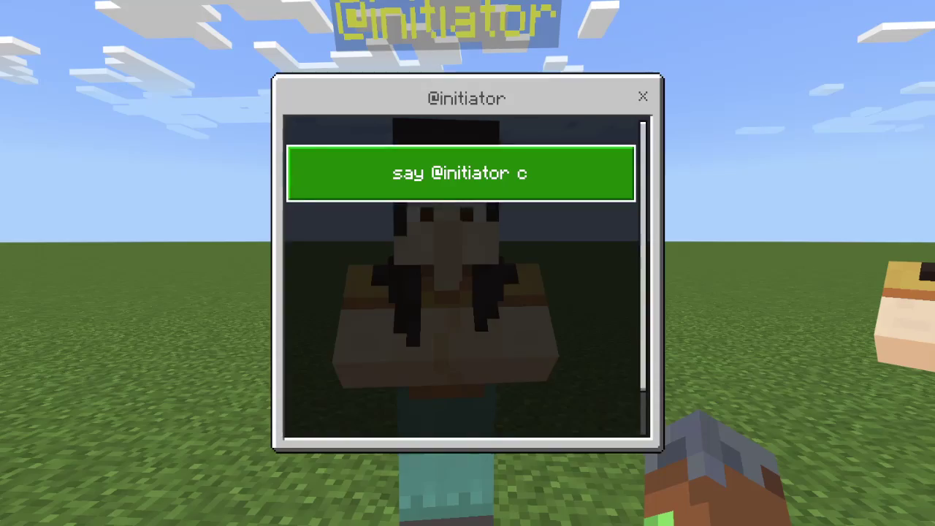
left_click(460, 173)
- Switch your own game mode to Creative with a command
key("s")
key("slash")
type("gam")
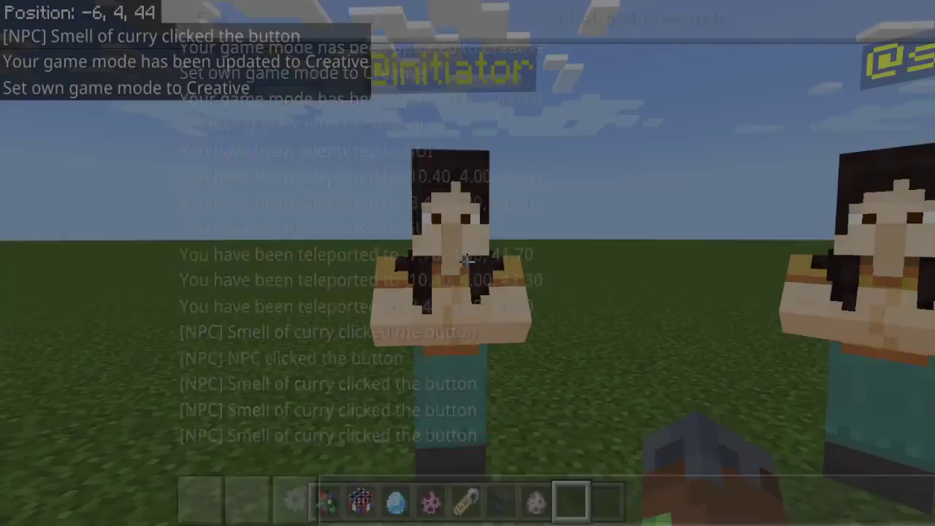
key("w")
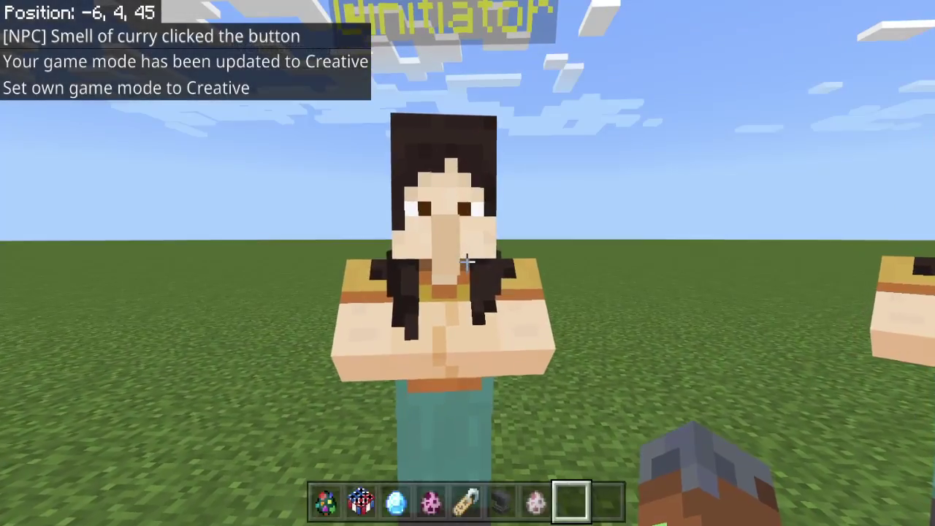
right_click(468, 263)
left_click(466, 401)
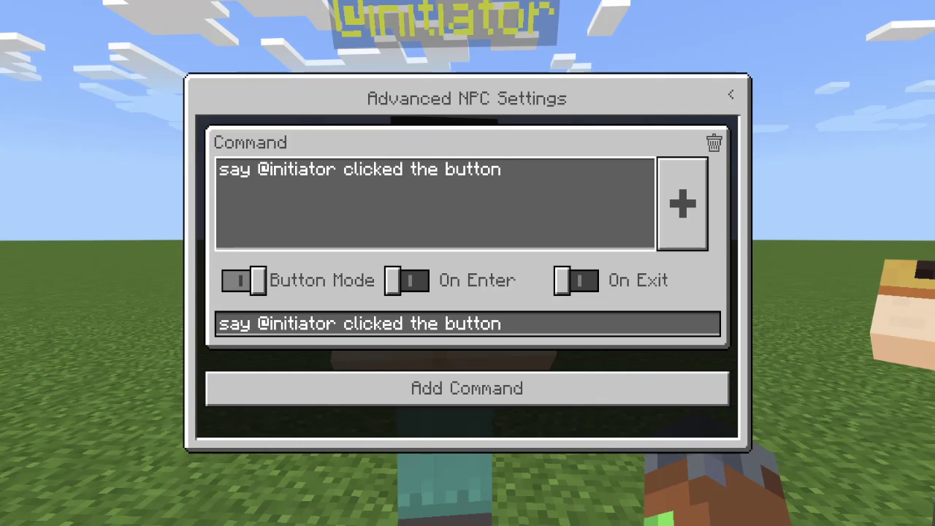
key("ctrl+a")
key("BackSpace")
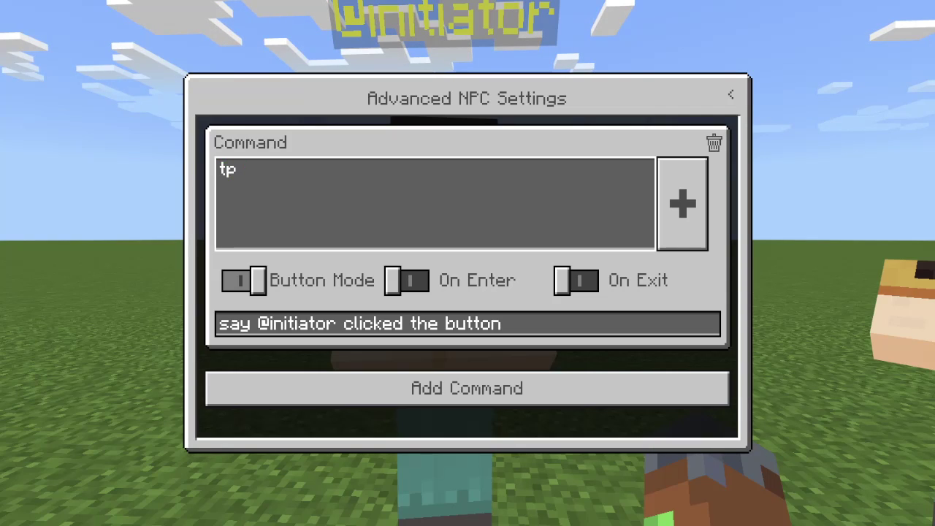
type("say @initiator clicked the button")
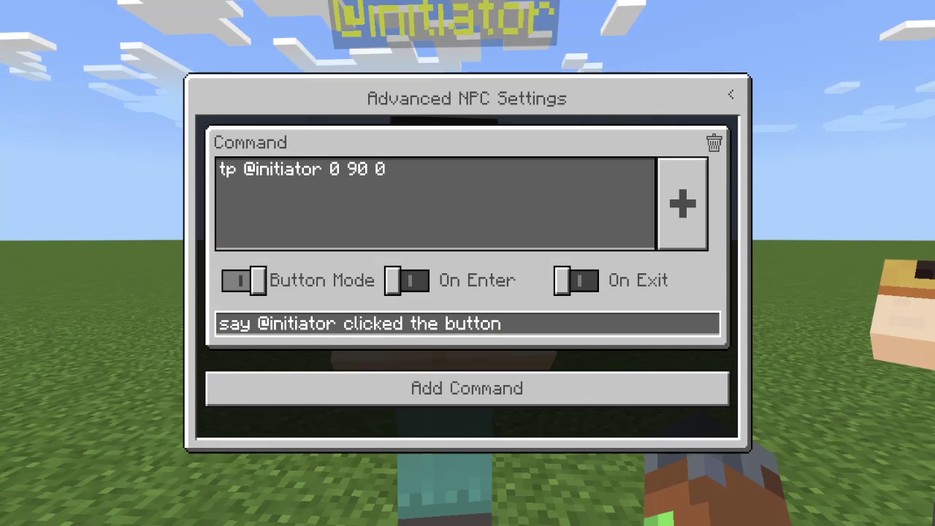
key("Escape")
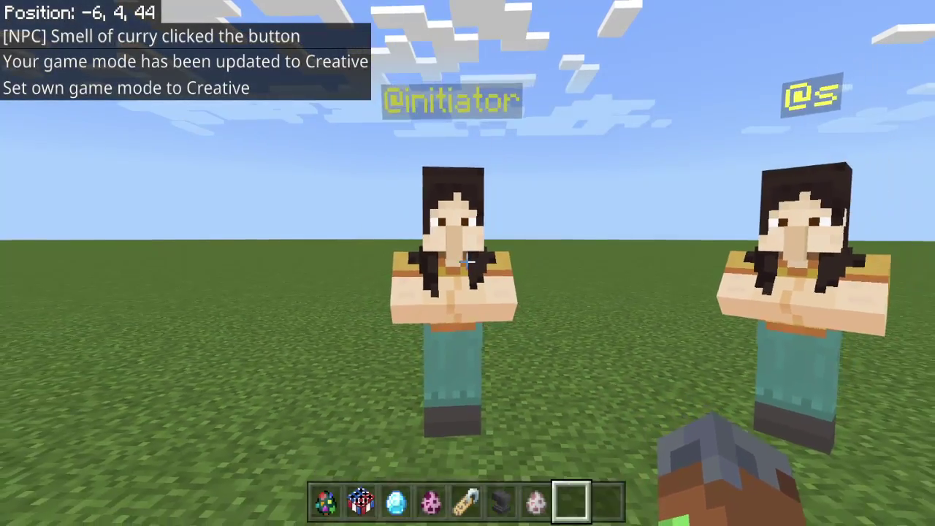
- Switch your own game mode to Survival with "/gamemode s"
key("slash")
type("gam,")
key("BackSpace")
type("emode s")
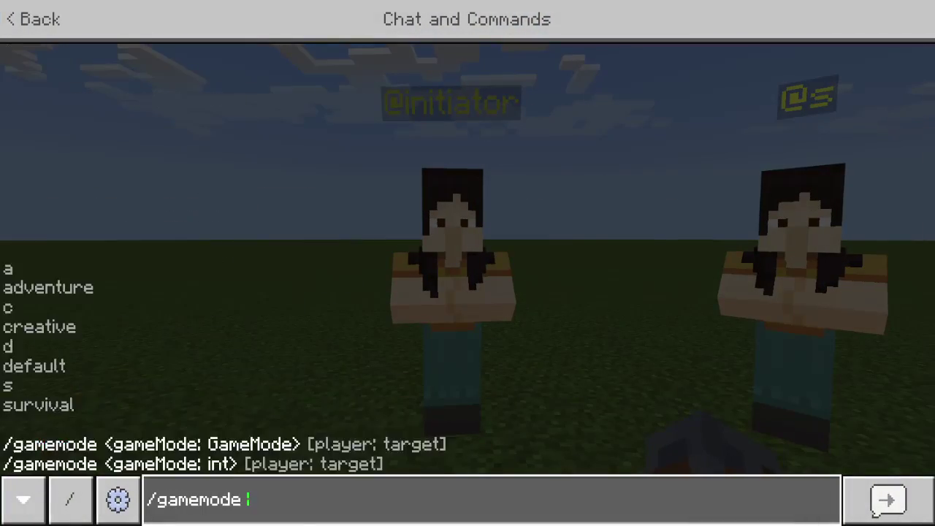
key("Return")
key("w")
right_click(467, 263)
left_click(461, 173)
left_click(461, 173)
left_click(461, 173)
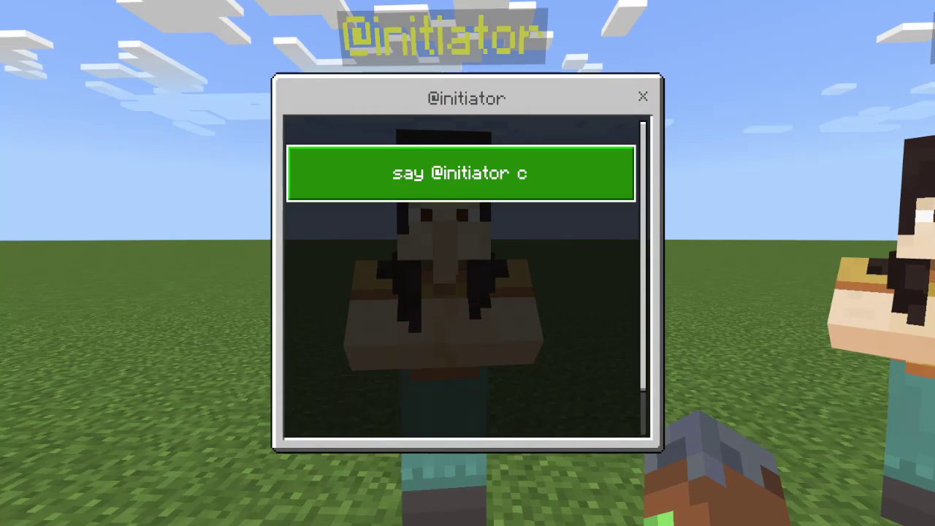
left_click(461, 173)
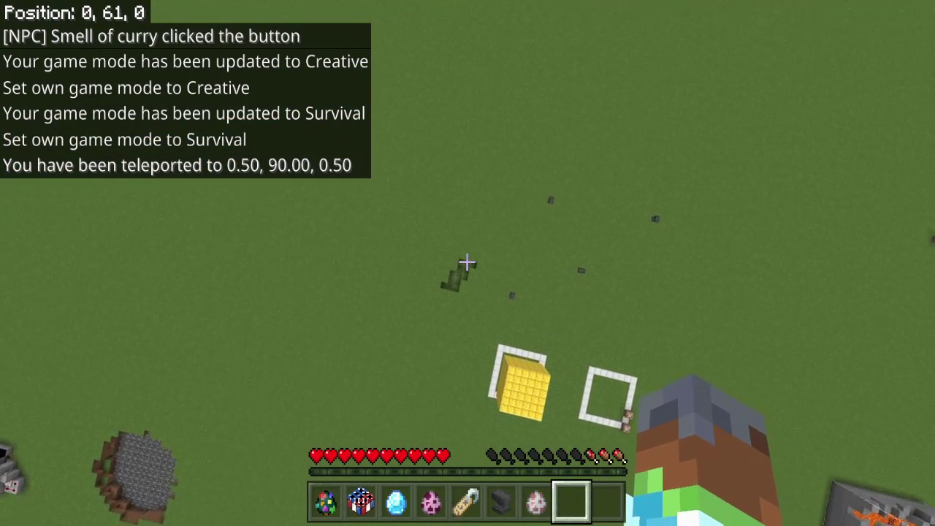
- Switch your own game mode back to Creative with "/gamemode c"
key("slash")
type("gamemode c")
key("Return")
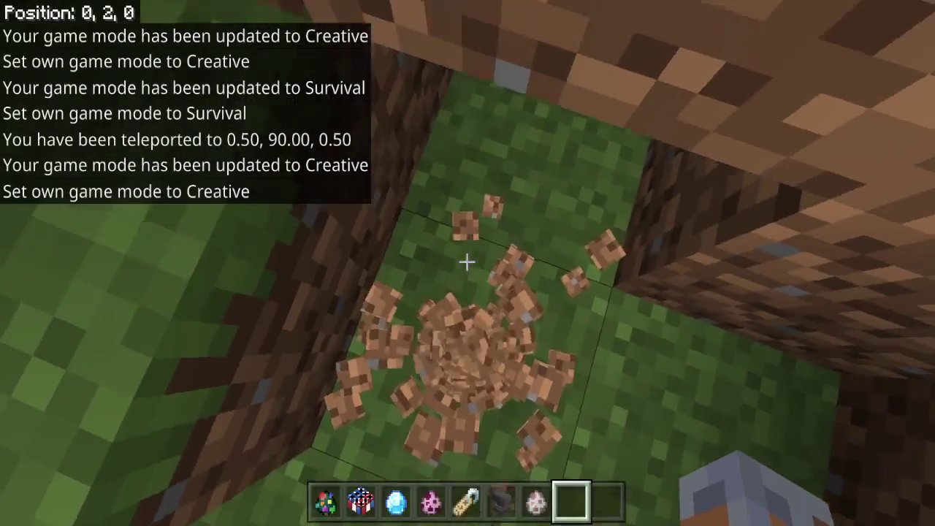
key("space")
key("space")
key("w")
key("w")
key("space")
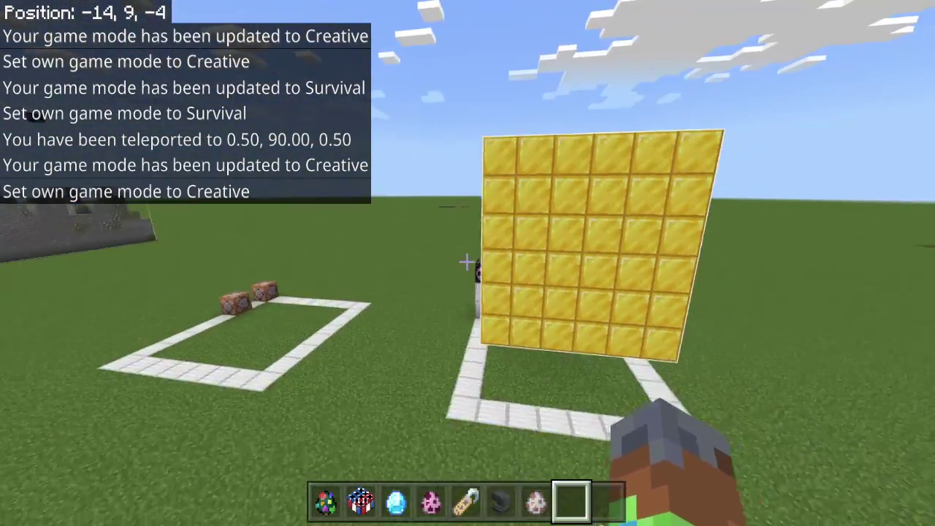
key("w")
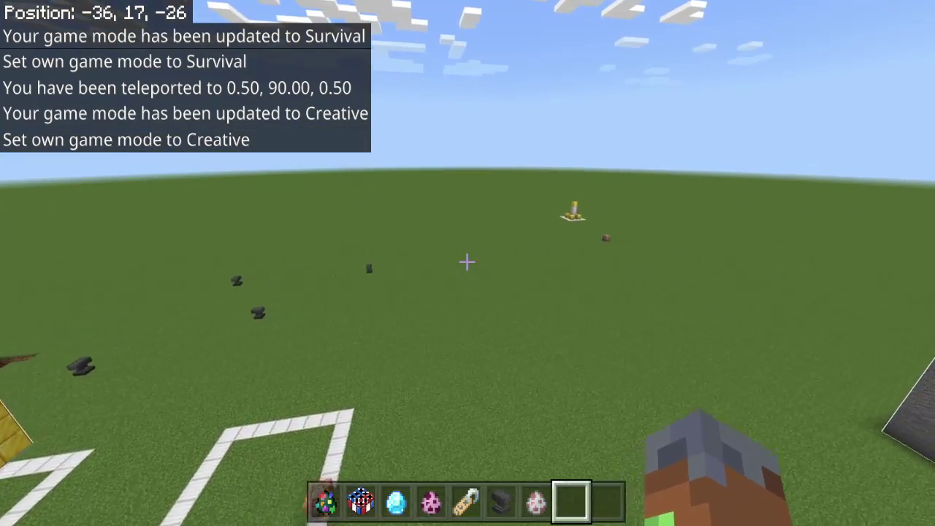
key("w")
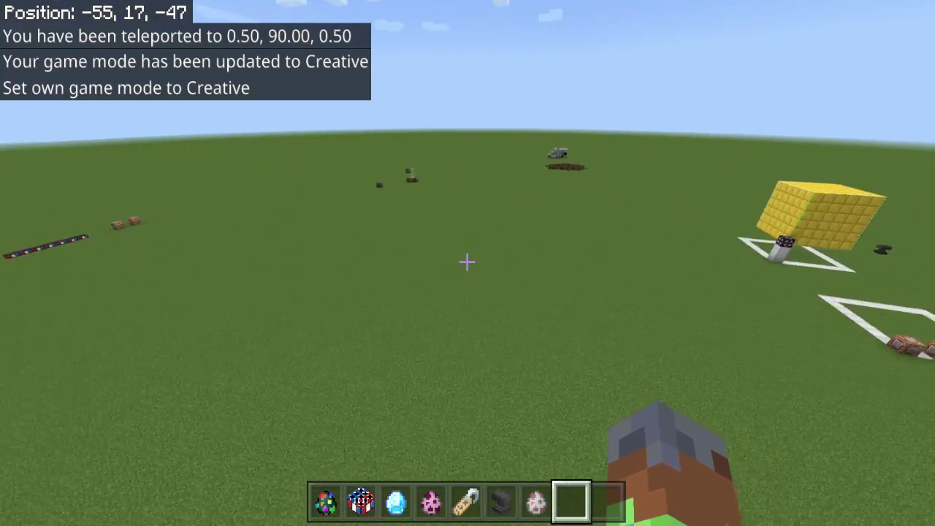
key("w")
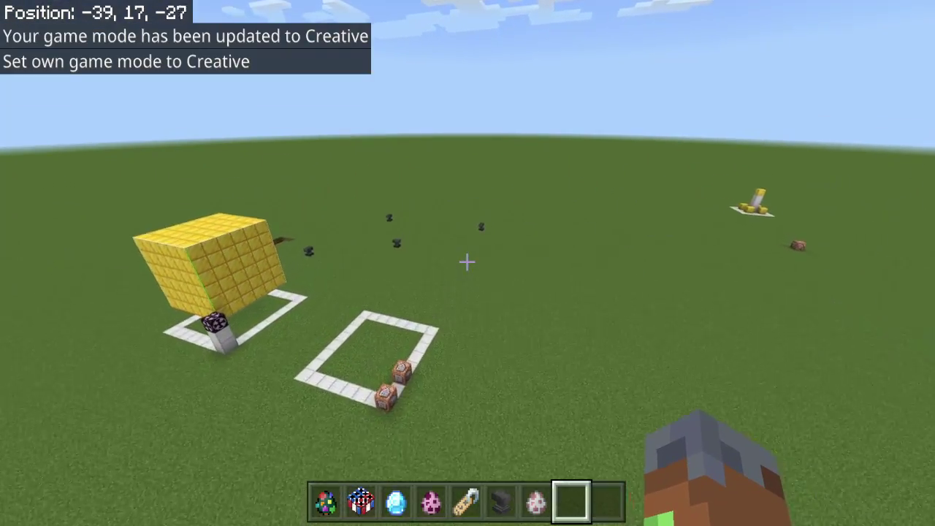
key("w")
key("shift")
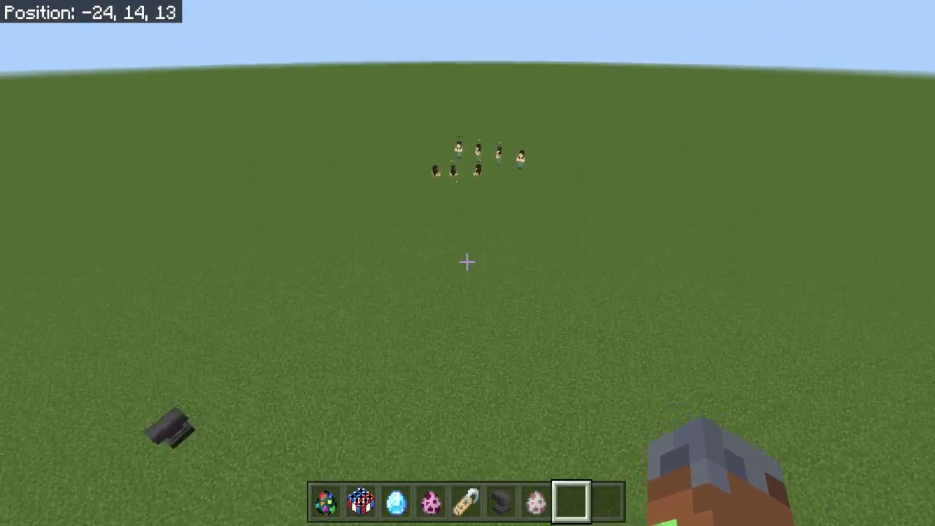
key("w")
key("shift")
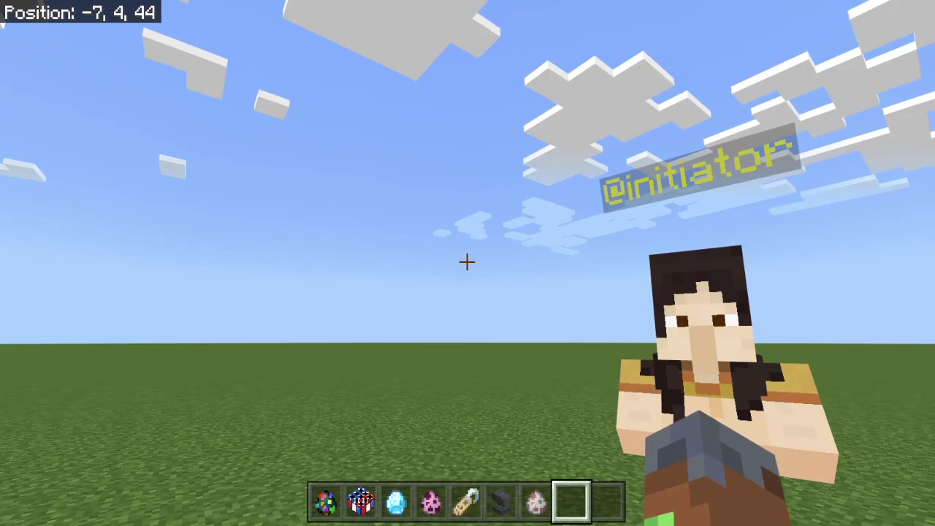
key("w")
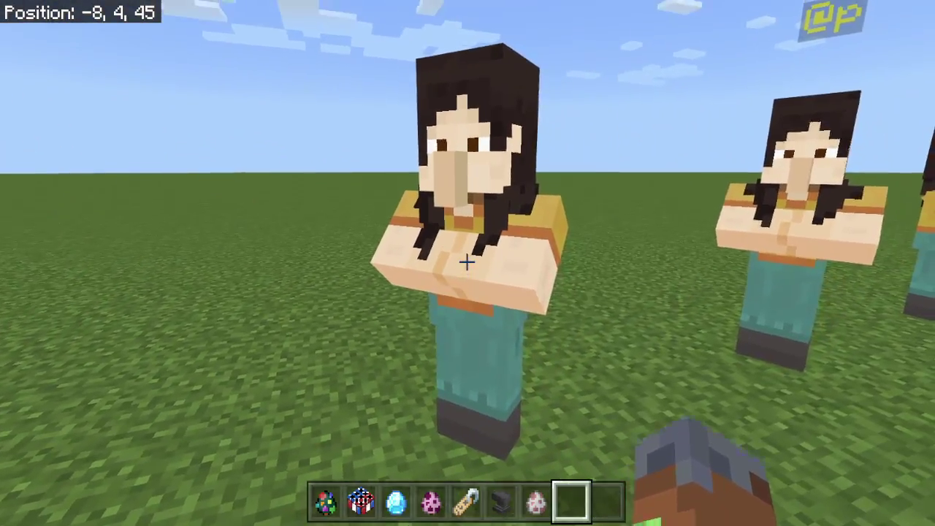
right_click(467, 262)
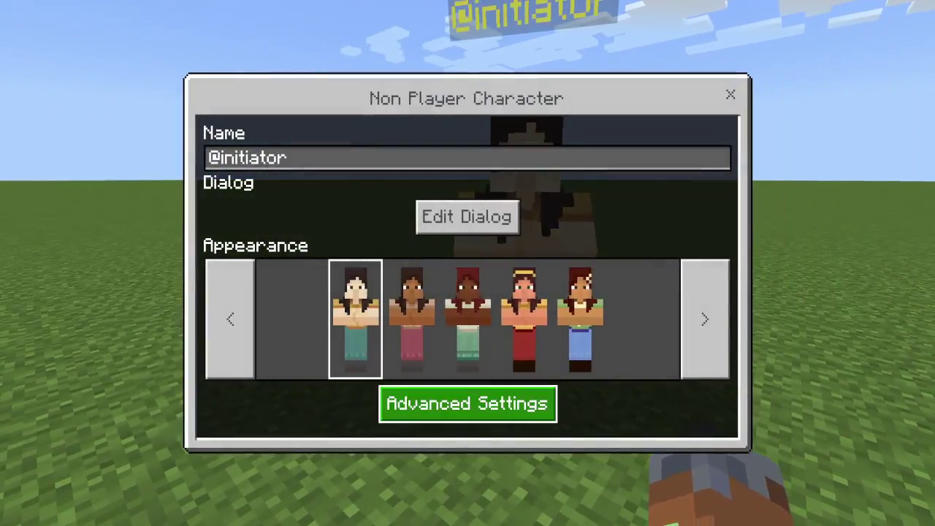
left_click(467, 404)
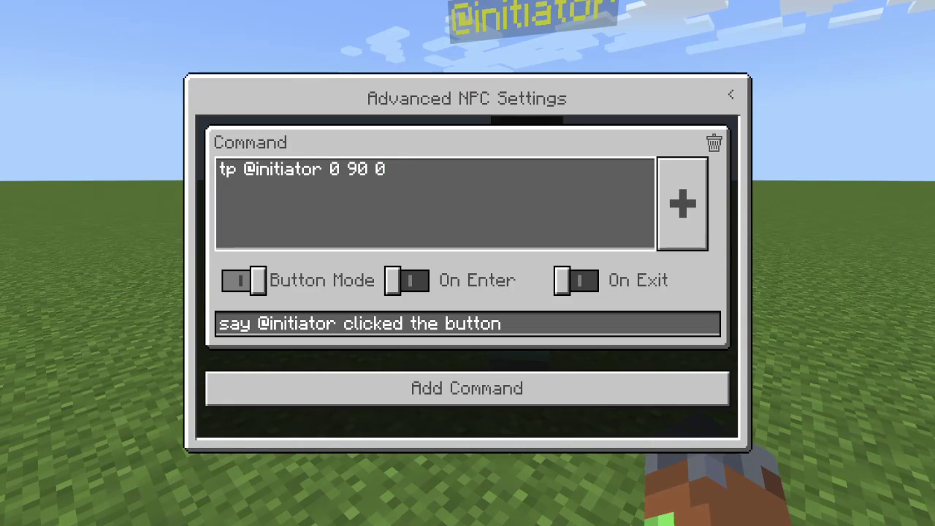
key("Escape")
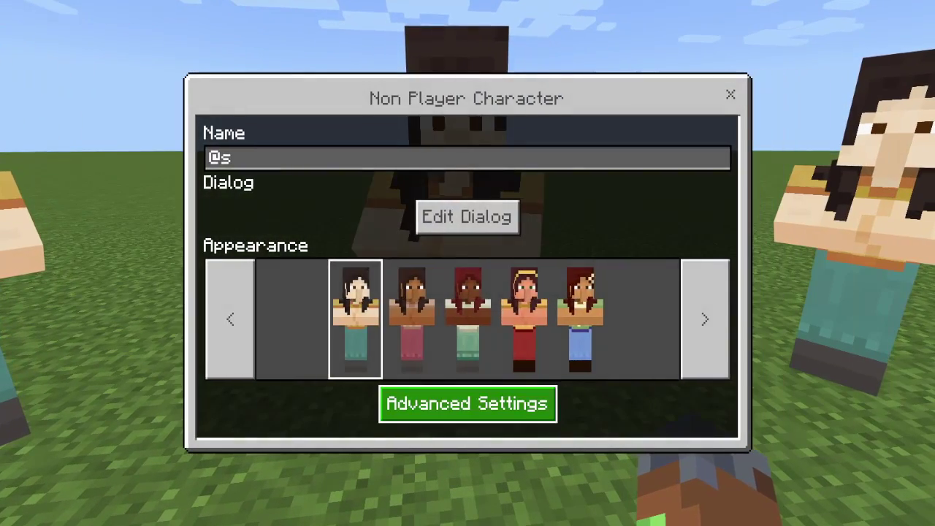
- Set the @s NPC's button command to "tp @s 0 90 0" and leave its settings
left_click(468, 403)
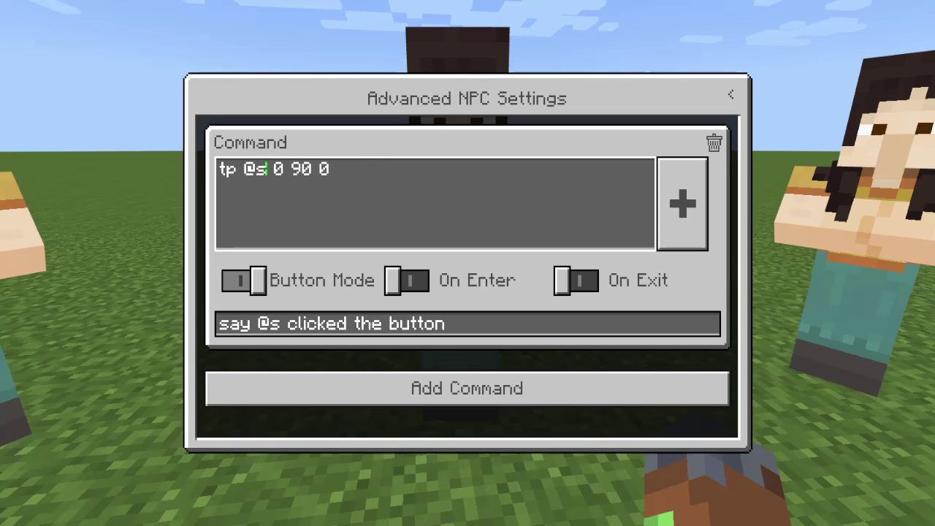
key("Escape")
key("Escape")
- Reopen the @s NPC, bring up its dialogue and run the teleport action
right_click(467, 261)
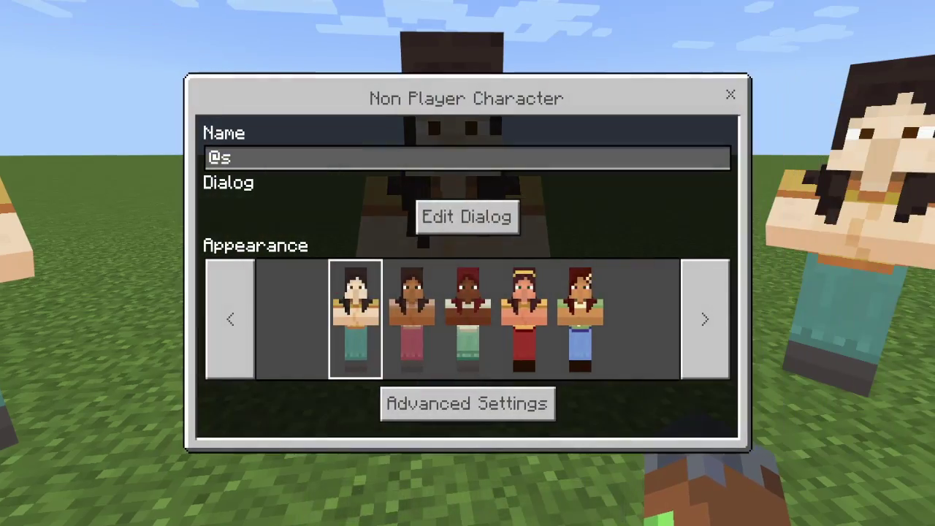
left_click(467, 217)
key("Escape")
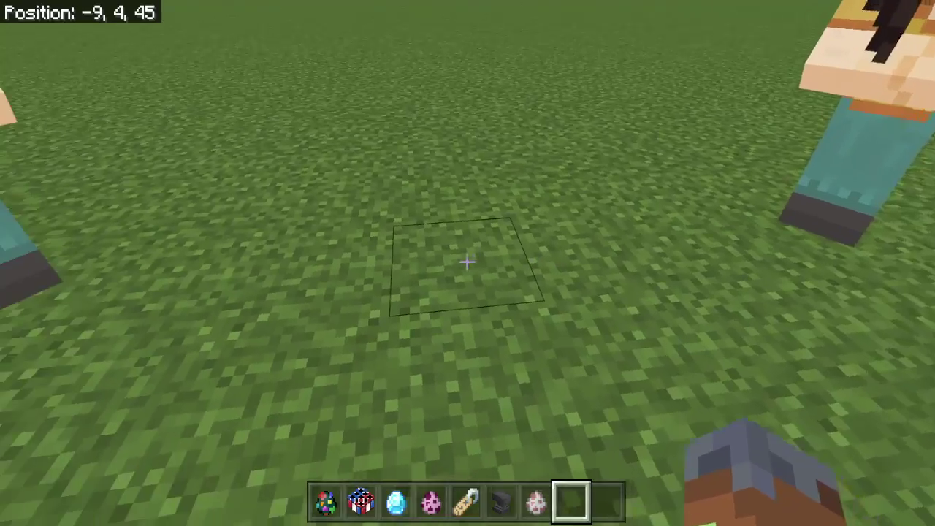
- Fly to the teleport destination to look for the @s NPC, and return to the NPC group
key("w")
key("space")
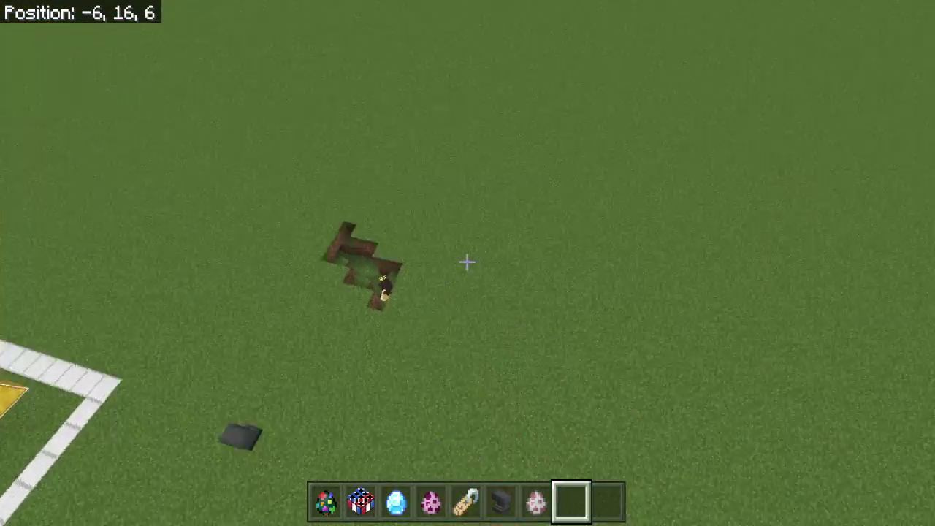
key("w")
key("w")
key("shift")
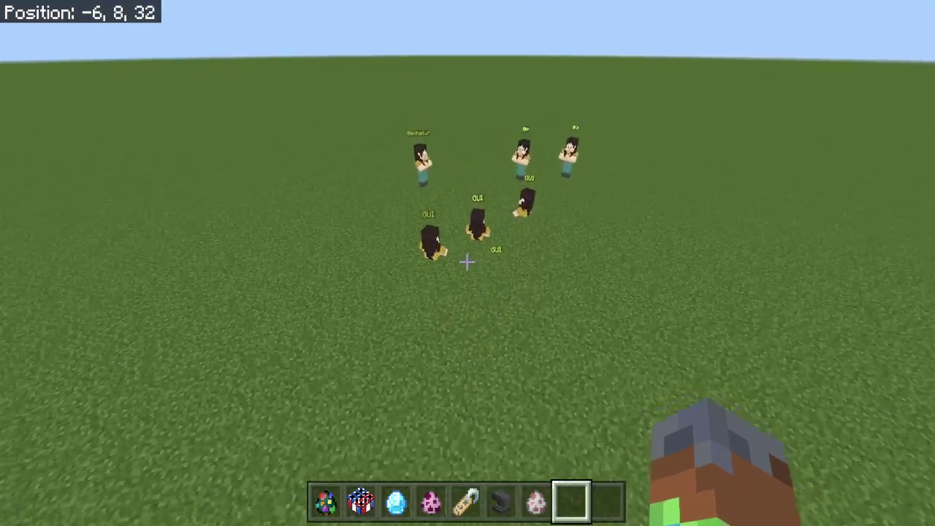
key("shift")
key("w")
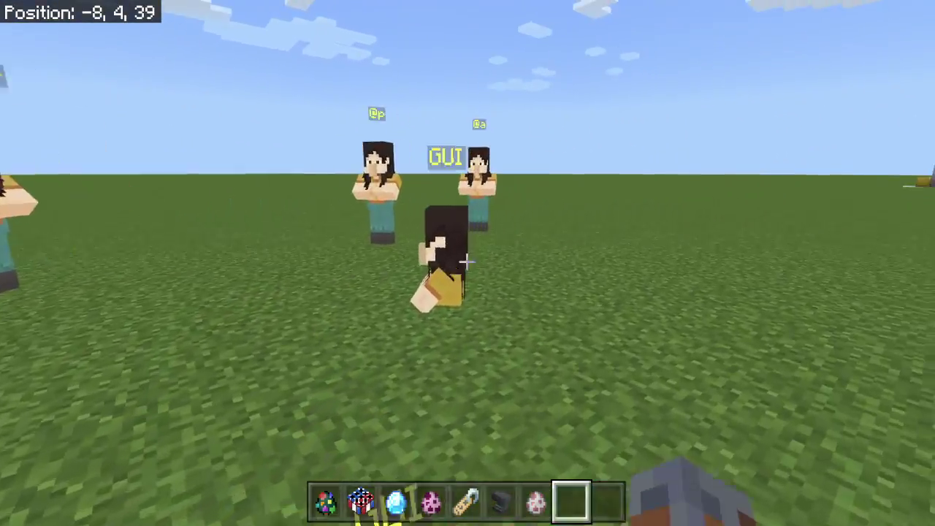
key("w")
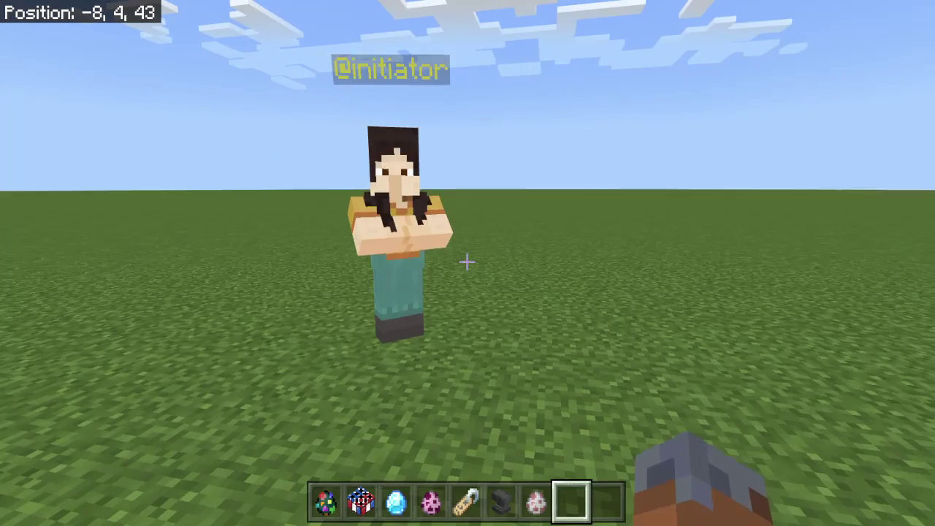
- Open the GUI from the diamond and review the Server GUI dialogue with its warp options and Close GUI choice
key("w")
scroll(467, 261, "up", 5)
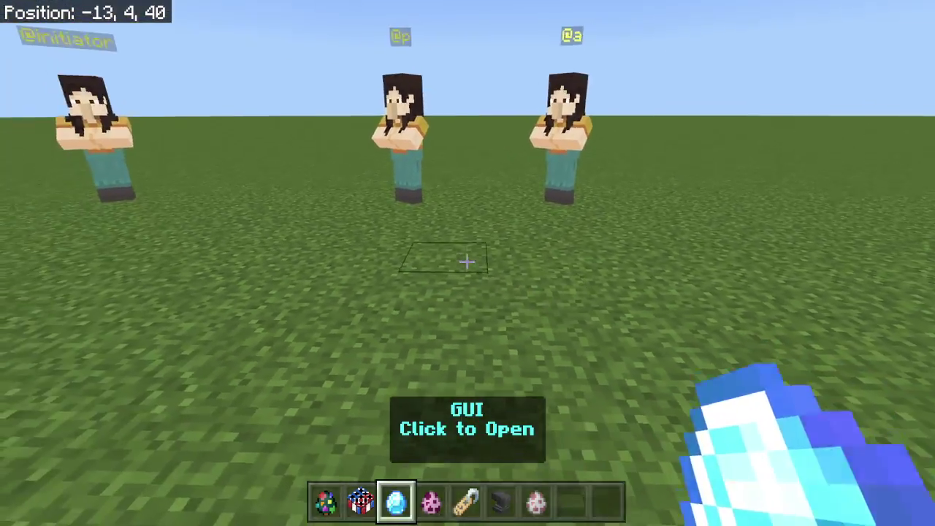
right_click(467, 262)
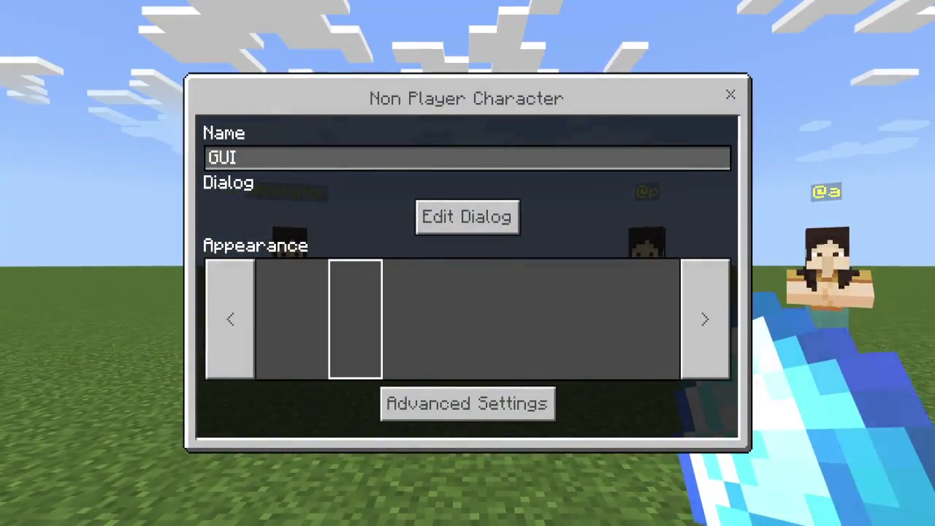
left_click(467, 216)
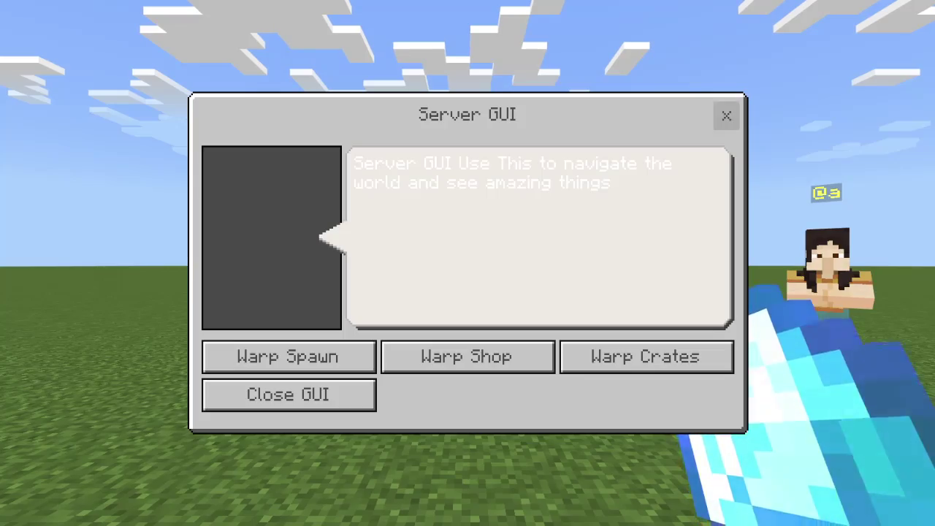
key("Escape")
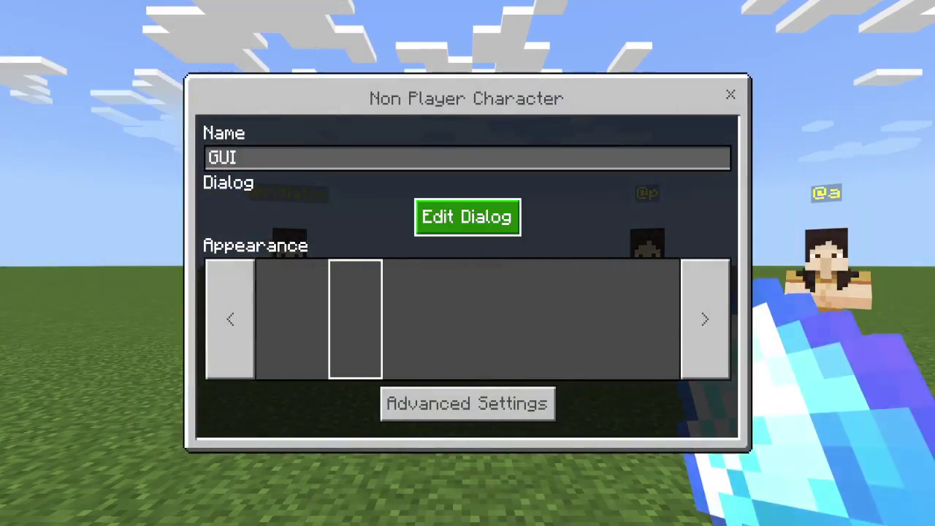
left_click(467, 216)
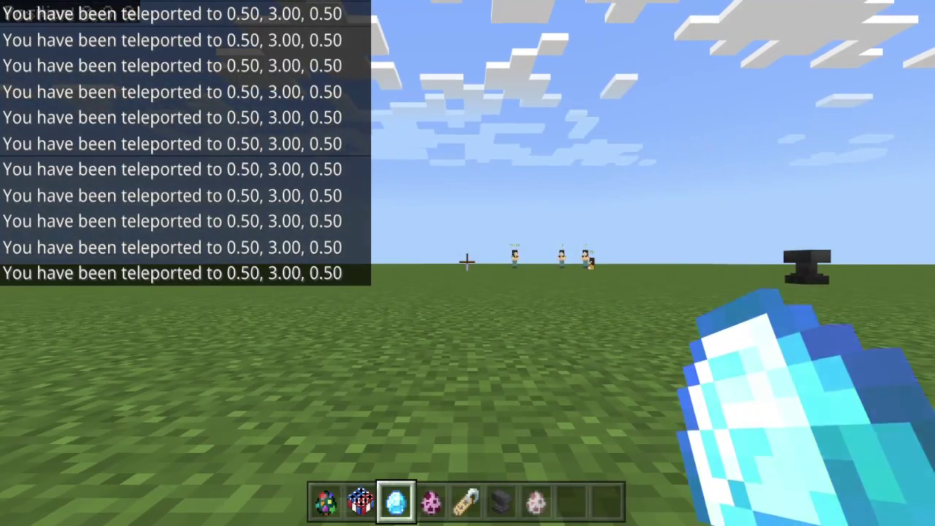
- Remove the inGUInotOPEN tag from yourself with the tag command
scroll(467, 261, "down", 6)
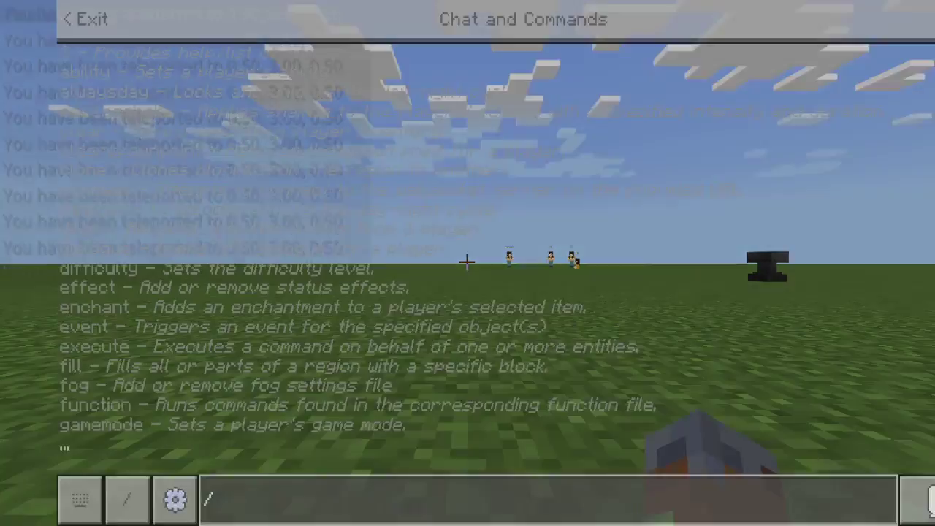
type("tag @s r")
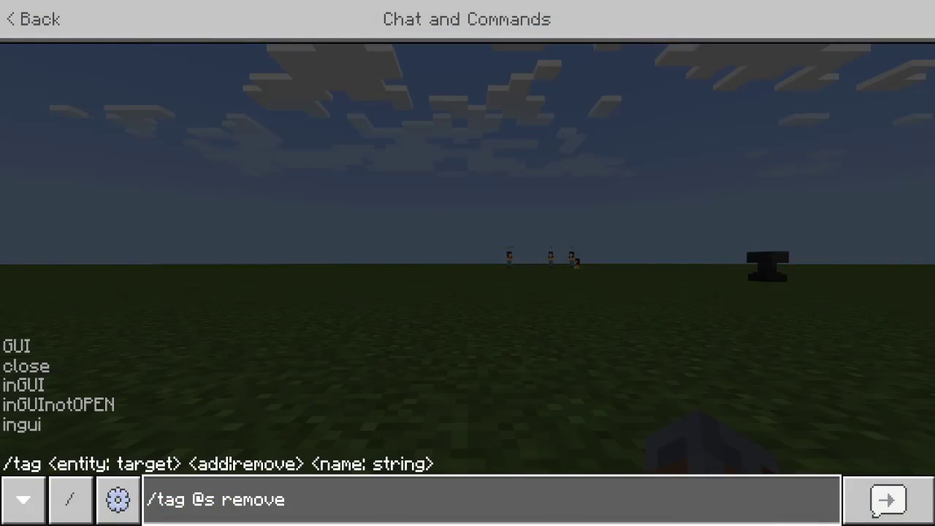
key("Return")
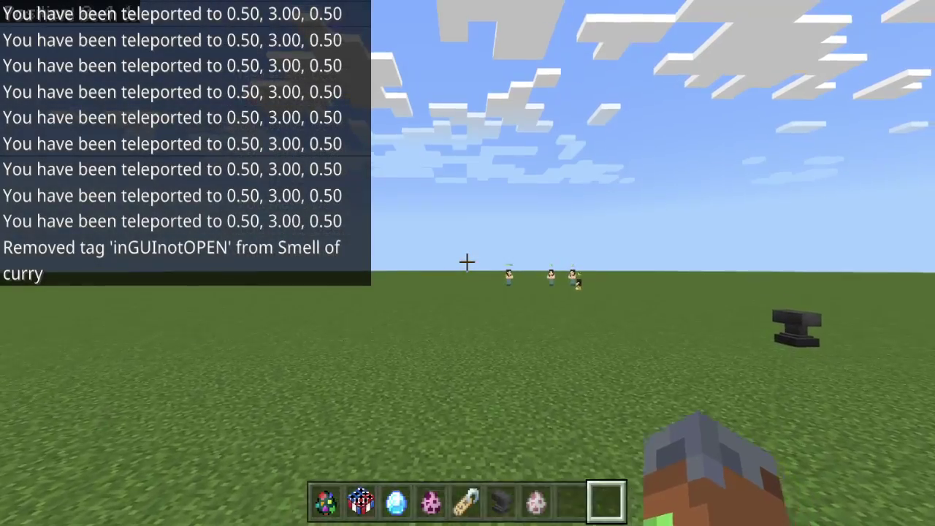
key("w")
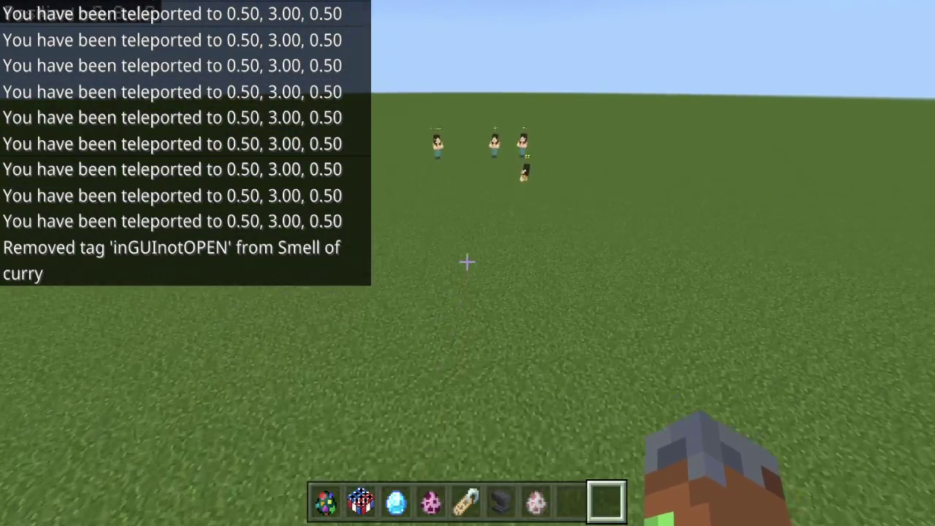
key("w")
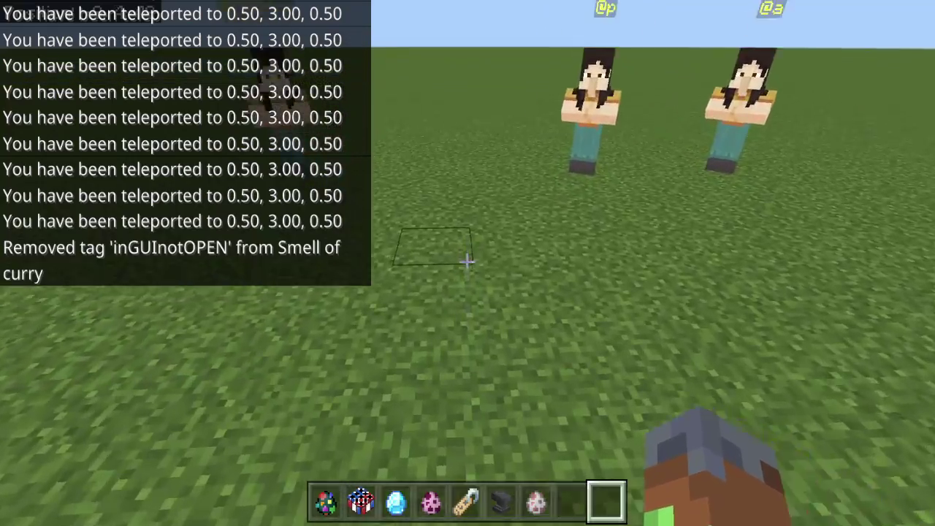
key("w")
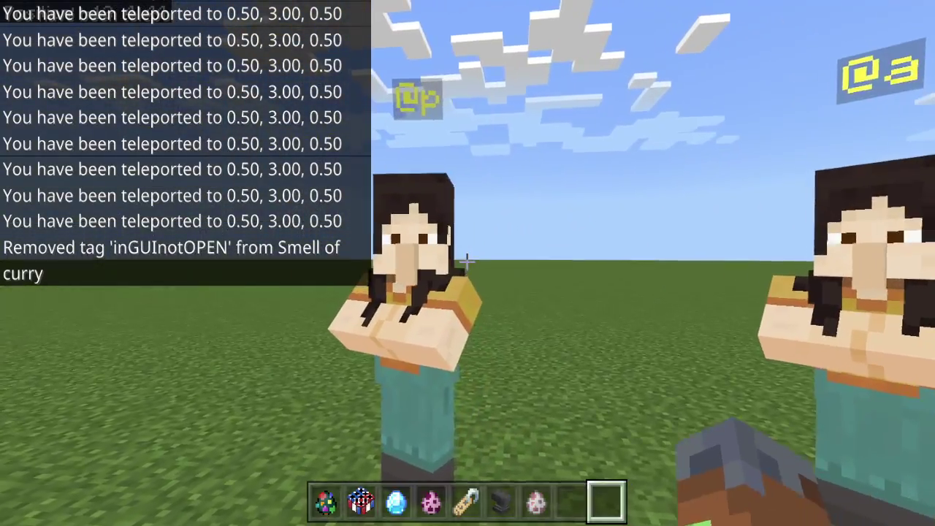
key("w")
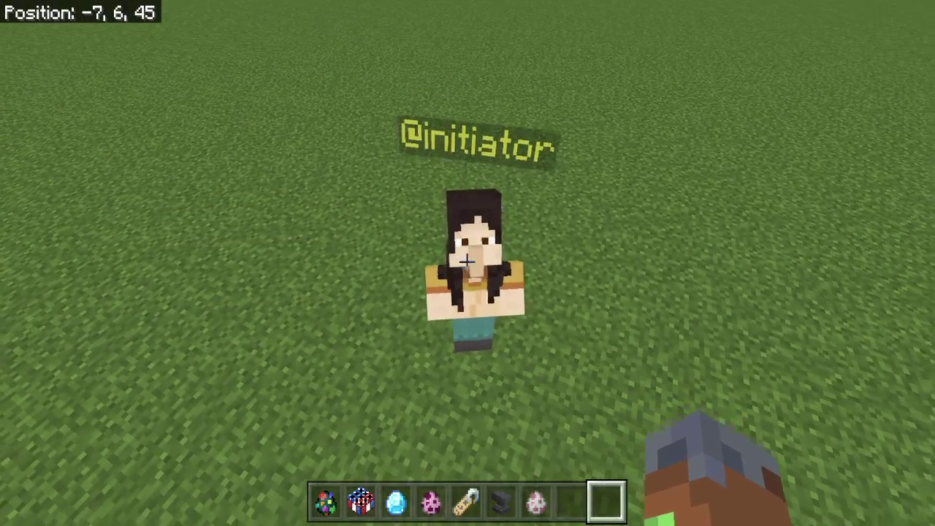
key("w")
key("shift")
key("w")
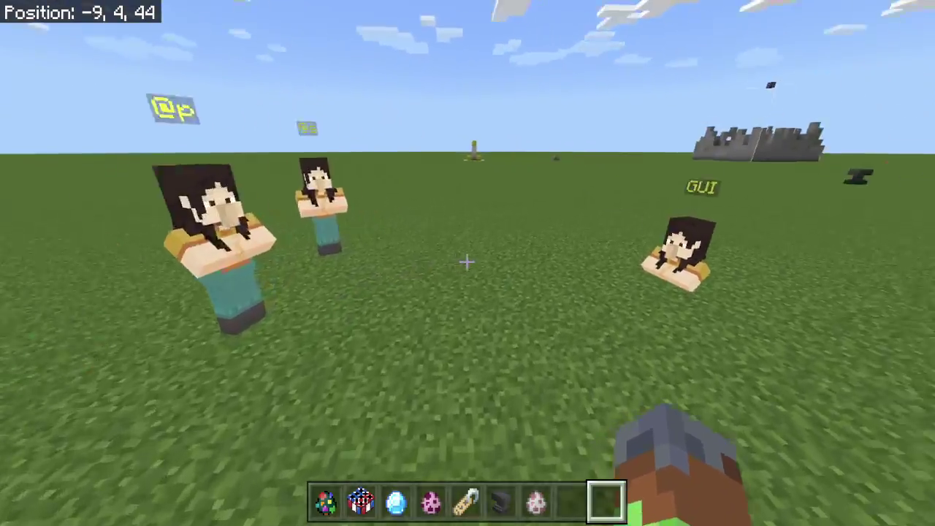
- Move away from the NPC group to a spot on the grass at about 10, 4, 45
key("space")
key("w")
key("space")
key("space")
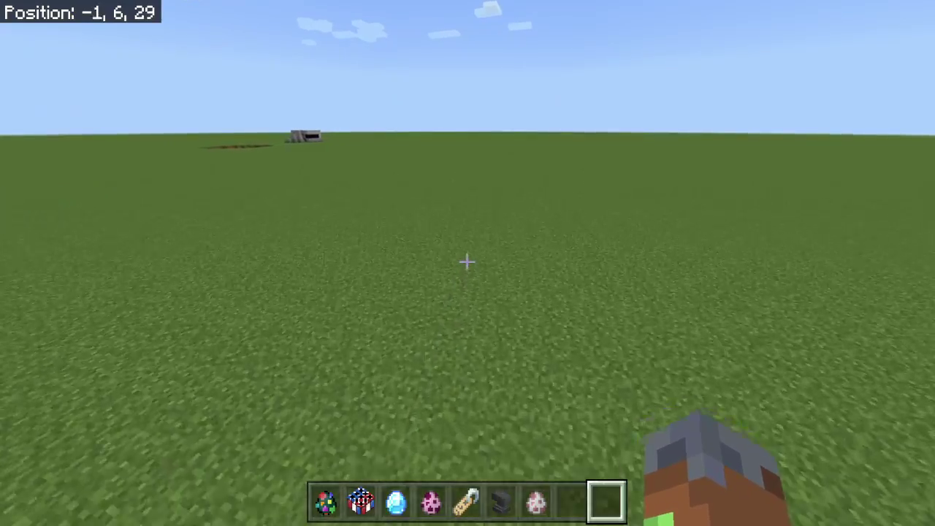
key("w")
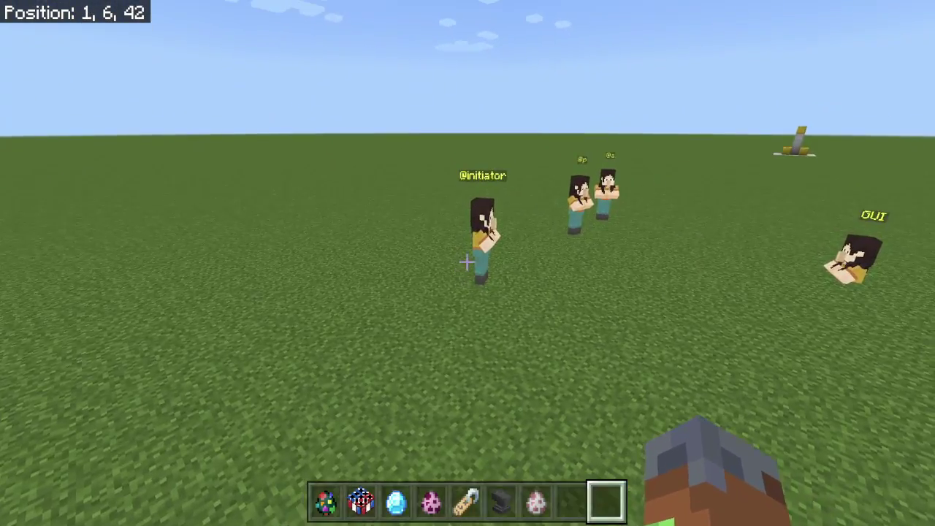
key("s")
left_click(467, 262)
key("w")
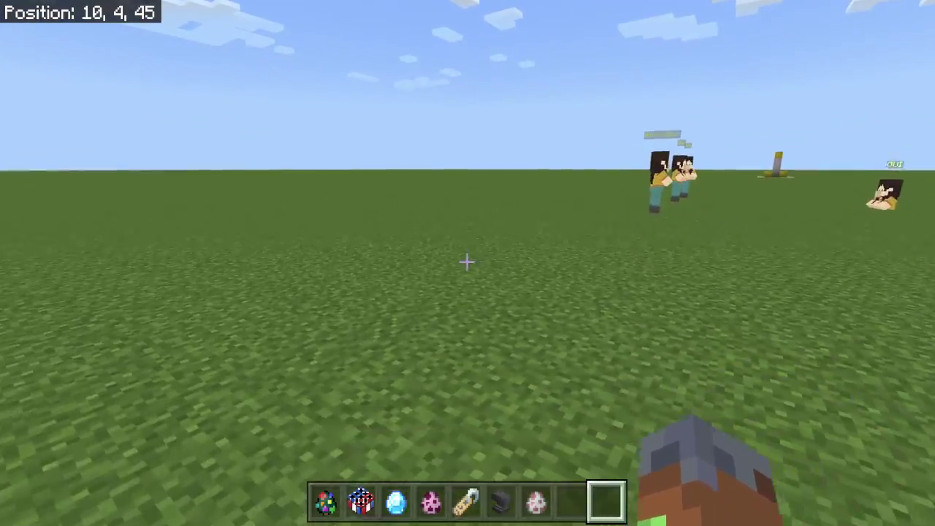
key("slash")
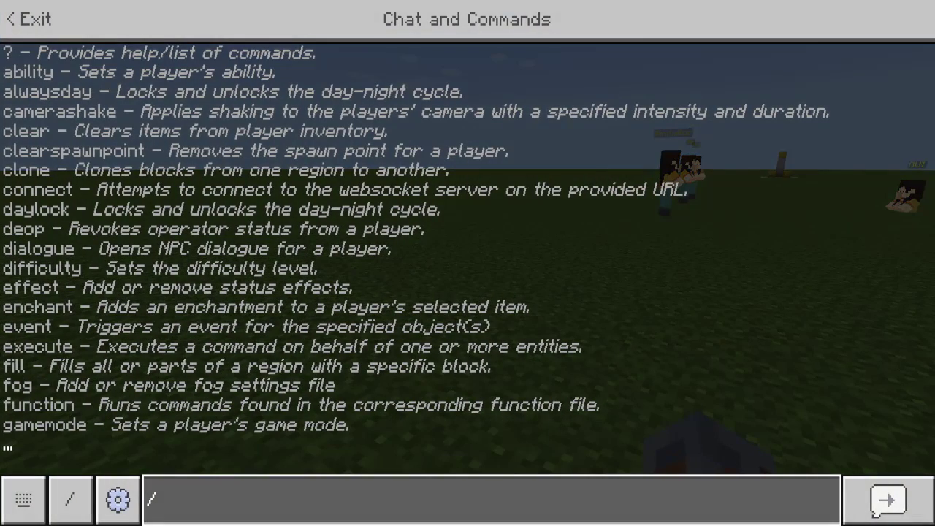
type("o")
key("BackSpace")
type("di")
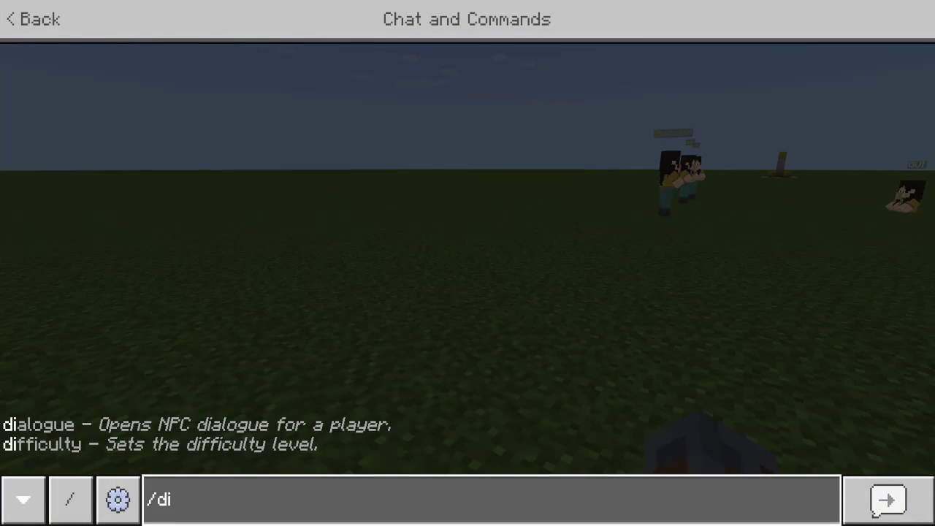
type("alogue open ")
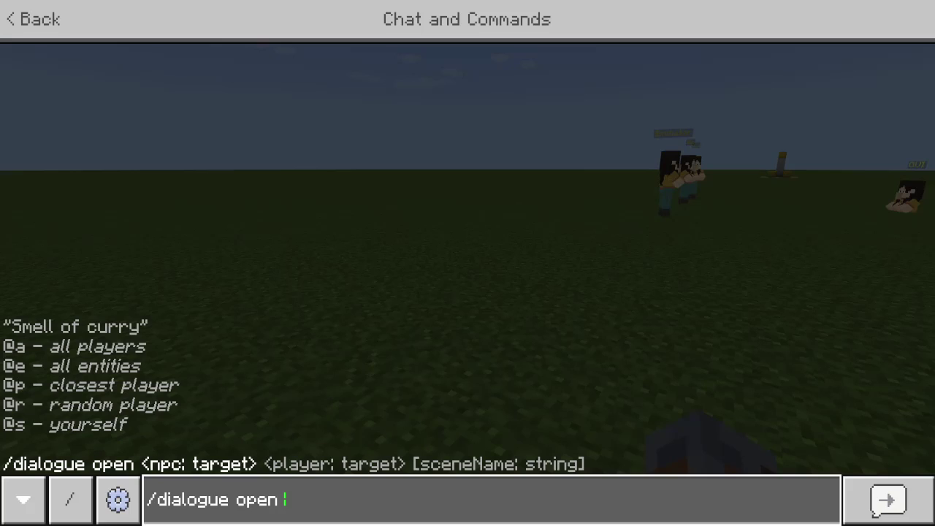
type("@e[name=@initiator] @s")
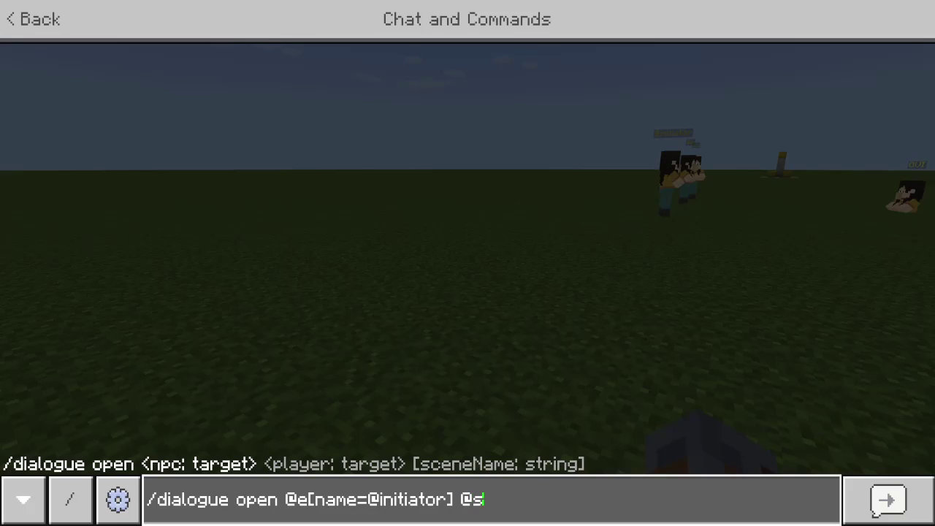
key("Return")
key("t")
key("Up")
type("\"")
key("Return")
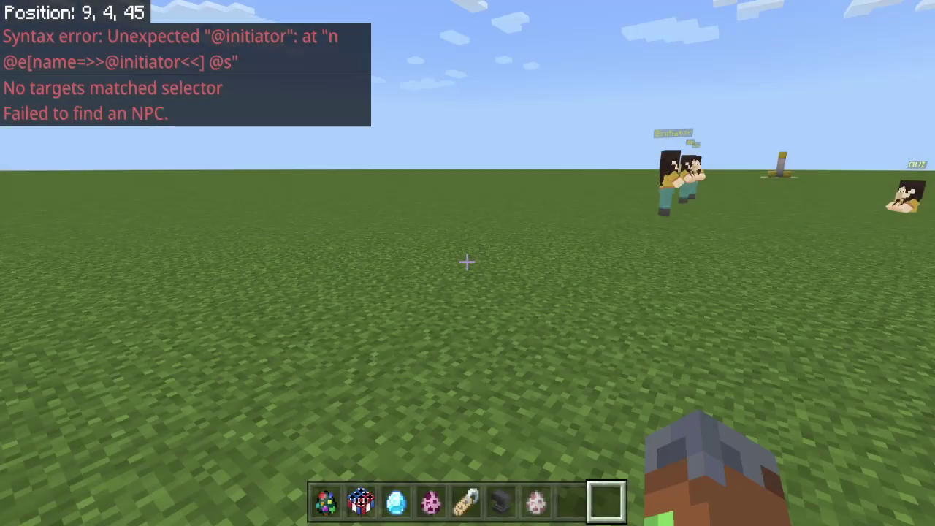
key("w")
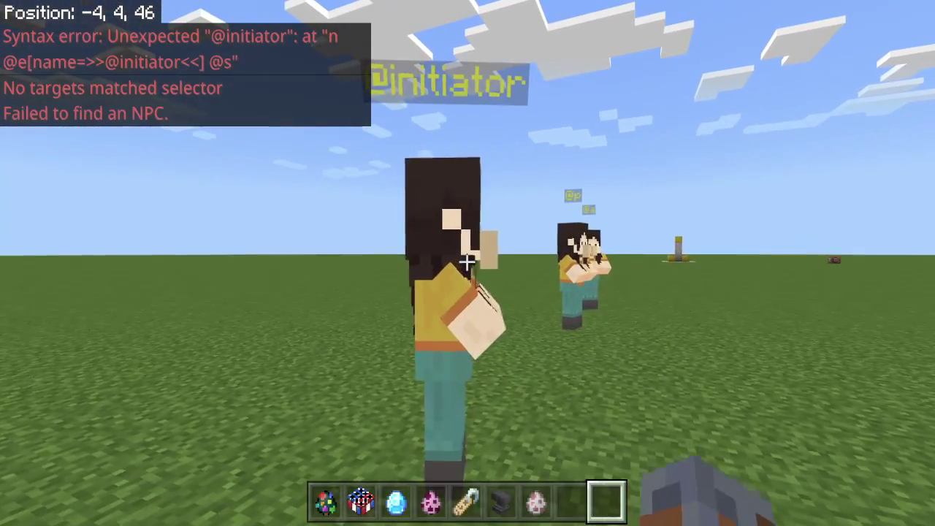
right_click(467, 263)
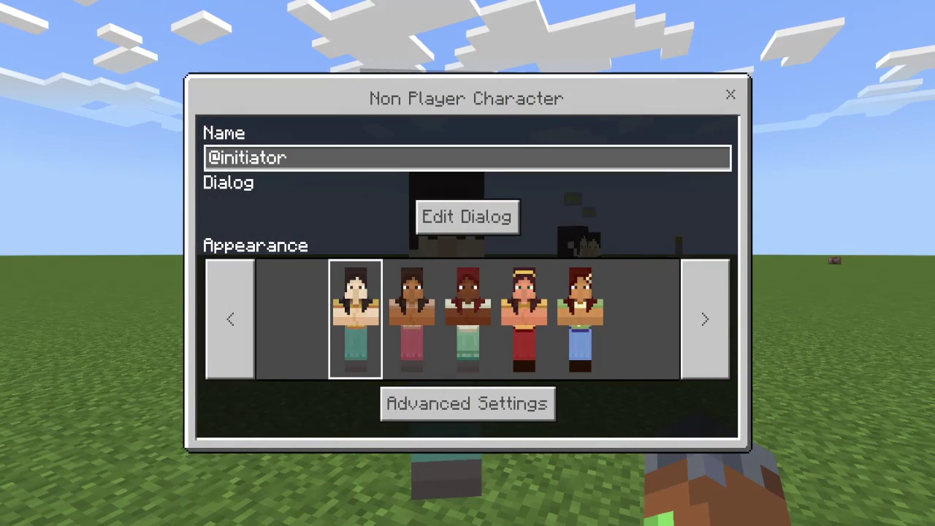
key("BackSpace")
key("BackSpace")
key("BackSpace")
key("BackSpace")
key("BackSpace")
key("BackSpace")
key("BackSpace")
key("BackSpace")
key("BackSpace")
key("BackSpace")
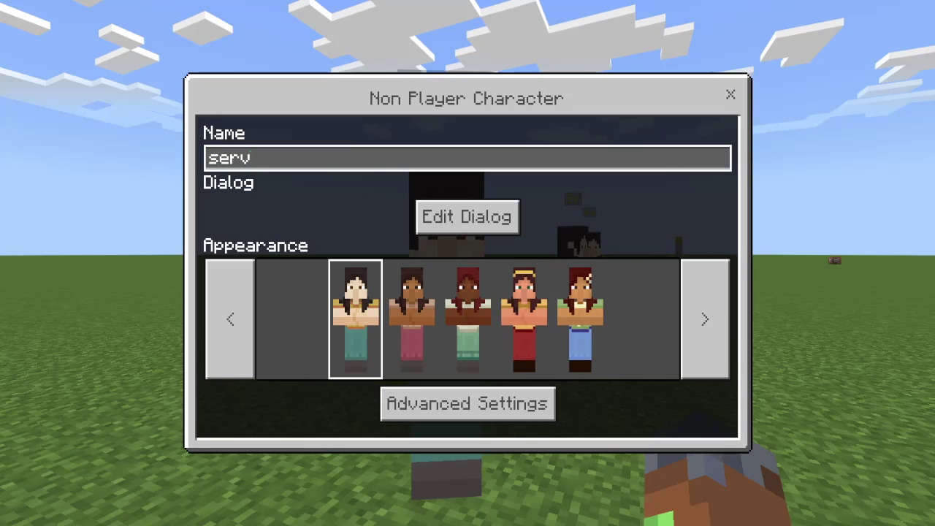
key("Escape")
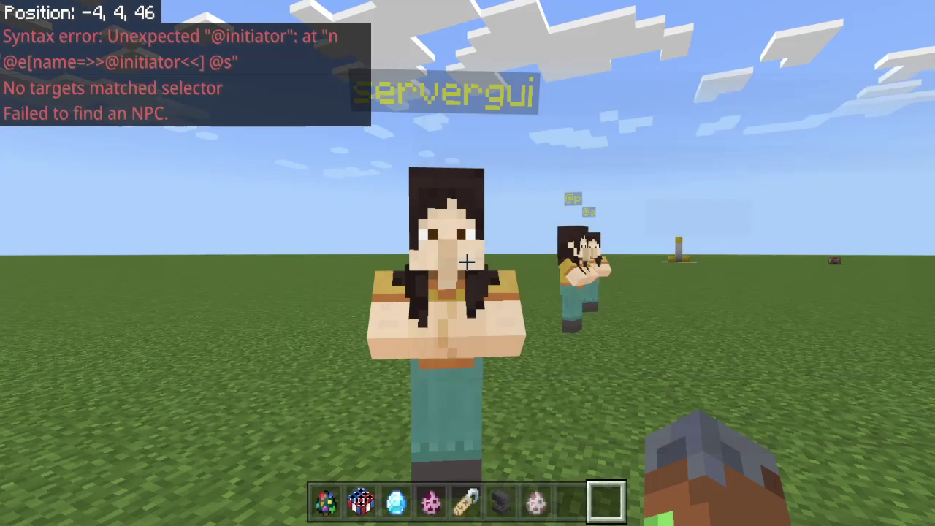
- Try to open the renamed NPC's dialogue with "/dialogue open @e[name="servergui"] @s"
key("t")
key("Up")
key("Left")
key("Left")
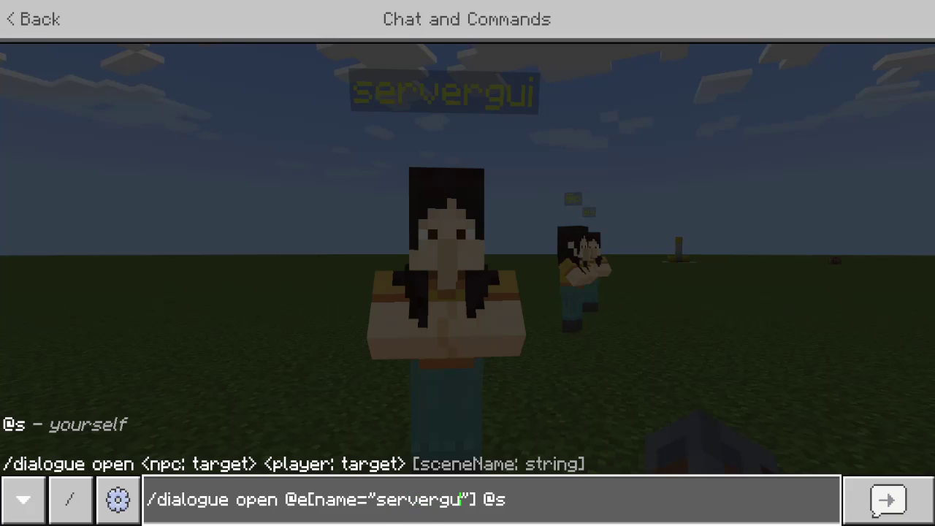
type("i")
key("Return")
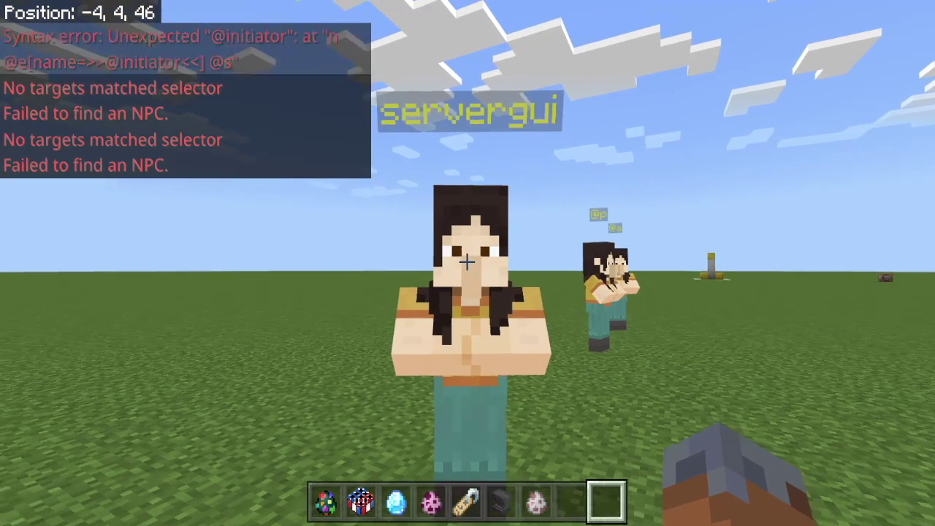
- Strip the quotation marks from the name and retry "/dialogue open @e[name=servergui] @s"
key("w")
key("slash")
key("Up")
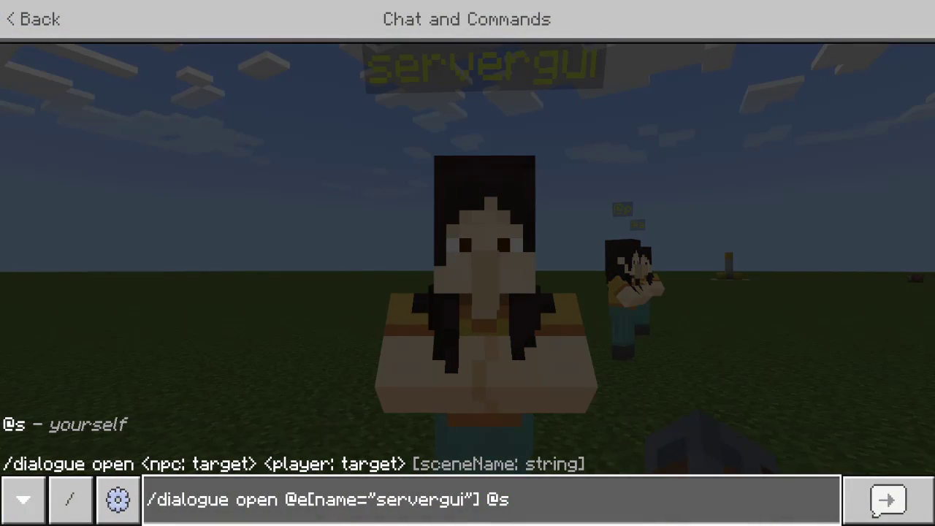
key("Left")
key("Left")
key("Left")
key("Left")
key("BackSpace")
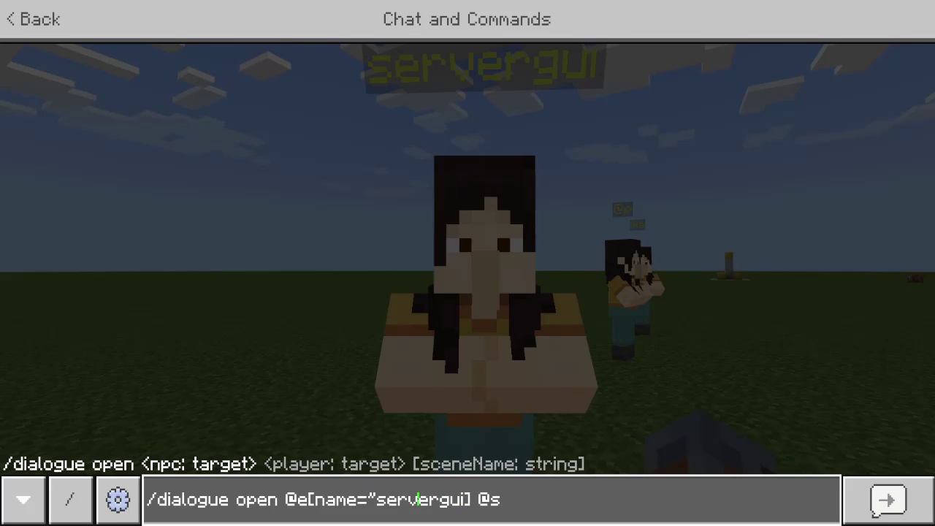
key("Left")
key("Left")
key("Left")
key("Left")
key("Left")
key("Left")
key("Left")
key("Left")
key("Left")
key("BackSpace")
key("Return")
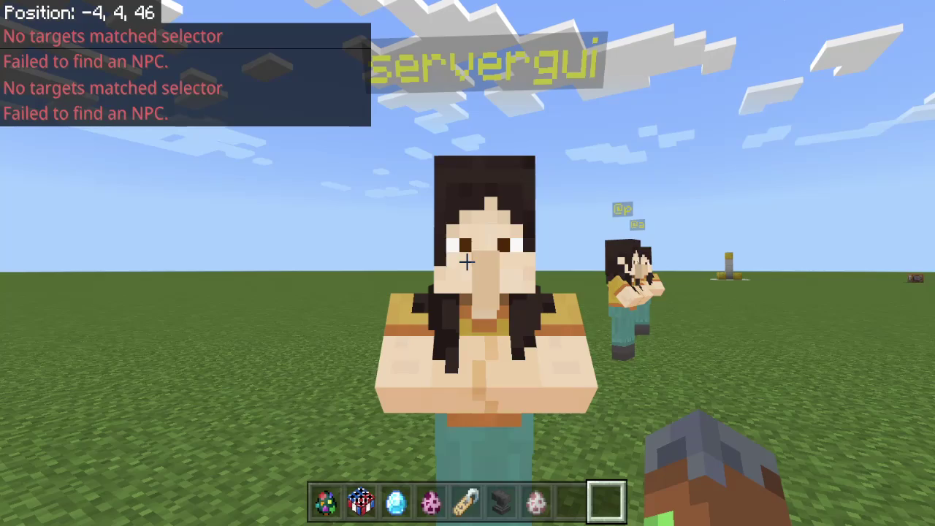
- Retry opening the NPC's dialogue with an added type filter: "/dialogue open @e[name=servergui,type=npc] @s"
key("w")
key("s")
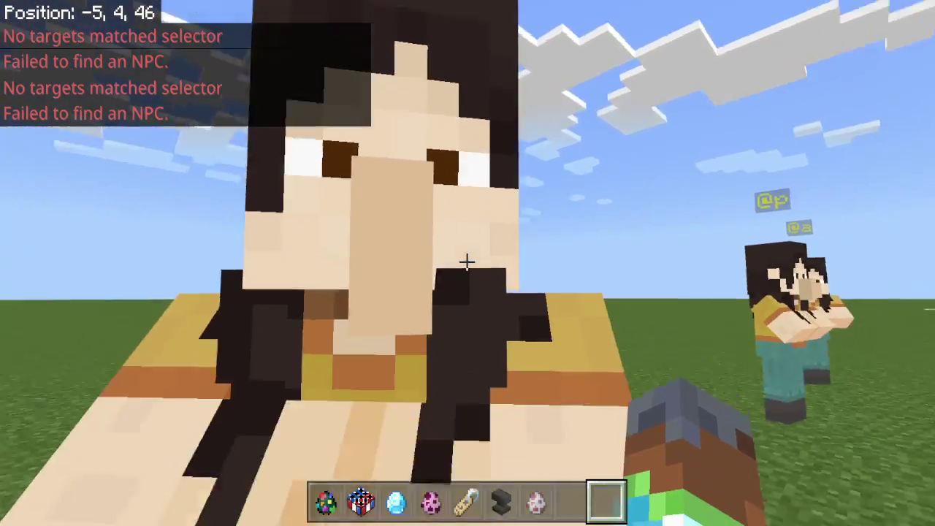
key("t")
key("Up")
key("Left")
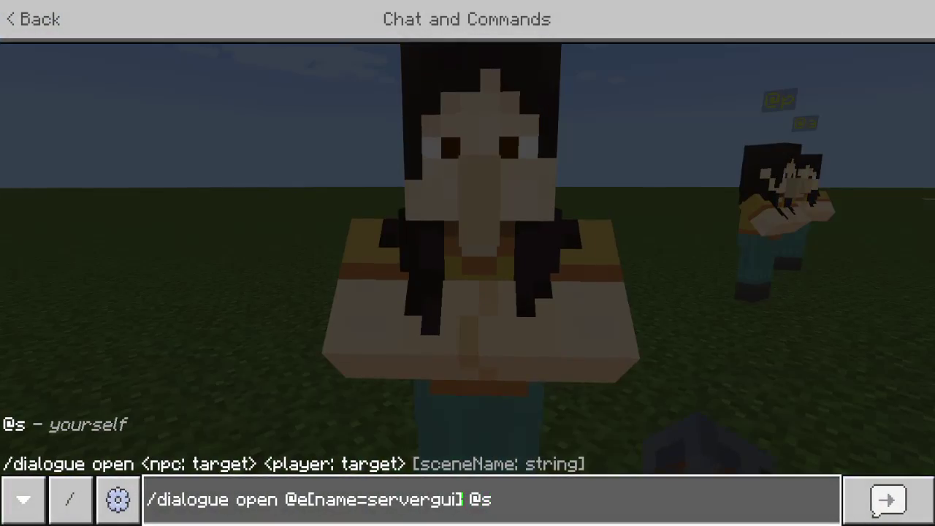
key("Left")
key("Left")
key("Left")
type(",")
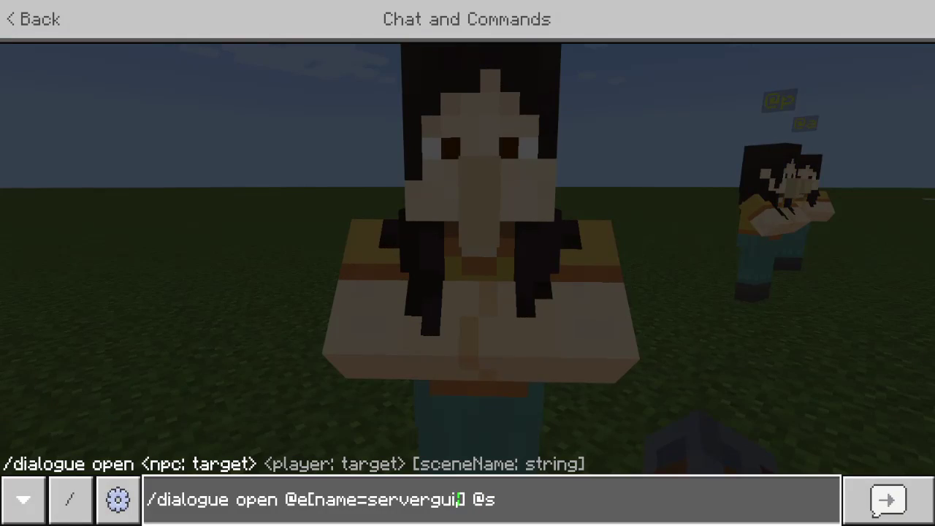
type(",type=n")
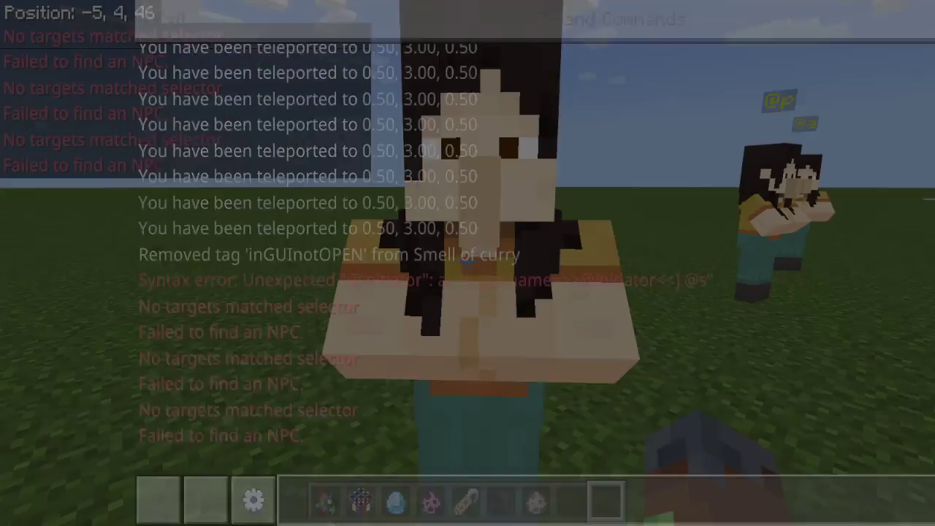
type("pc")
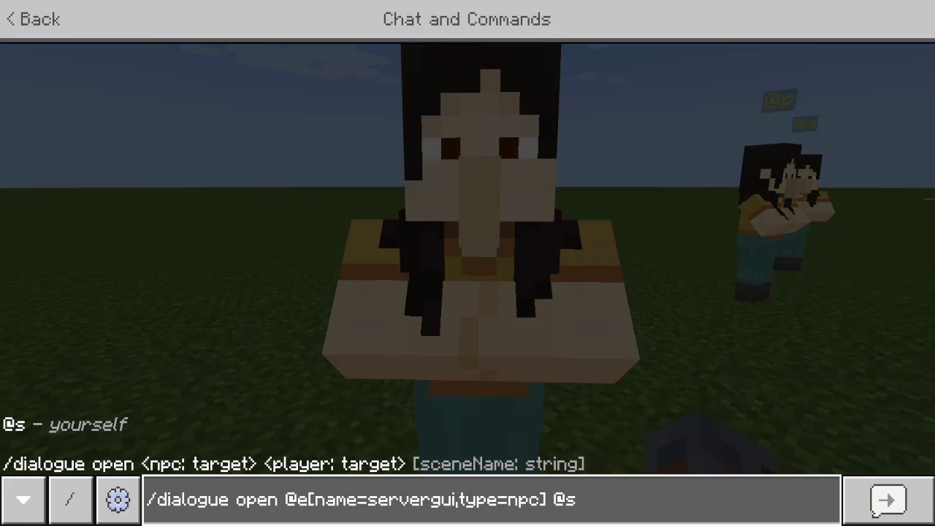
- Replace the name filter with a radius and open the nearby NPC's dialogue using "/dialogue open @e[type=npc,r=4] @s"
type(",r=4")
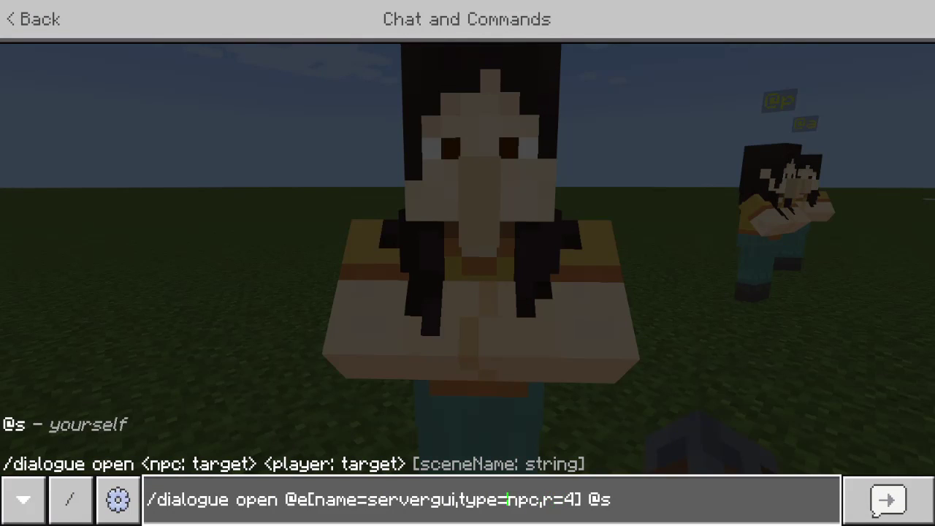
left_click(456, 500)
key("BackSpace")
key("BackSpace")
key("BackSpace")
key("BackSpace")
key("BackSpace")
key("BackSpace")
key("BackSpace")
key("BackSpace")
key("BackSpace")
key("BackSpace")
key("BackSpace")
key("BackSpace")
key("BackSpace")
key("BackSpace")
key("BackSpace")
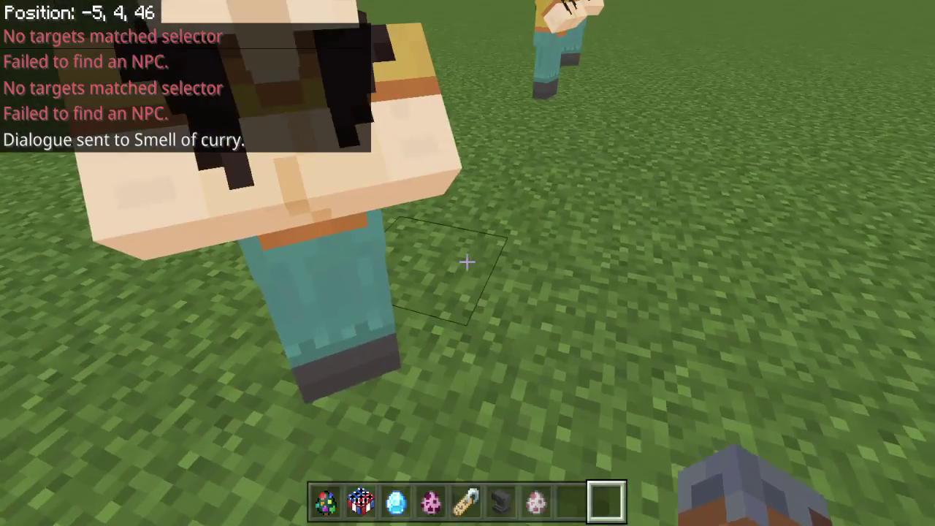
- Move right up to the servergui NPC and tag it with "/tag @e[type=npc,r=1] add servernpc"
key("s")
key("w")
key("w")
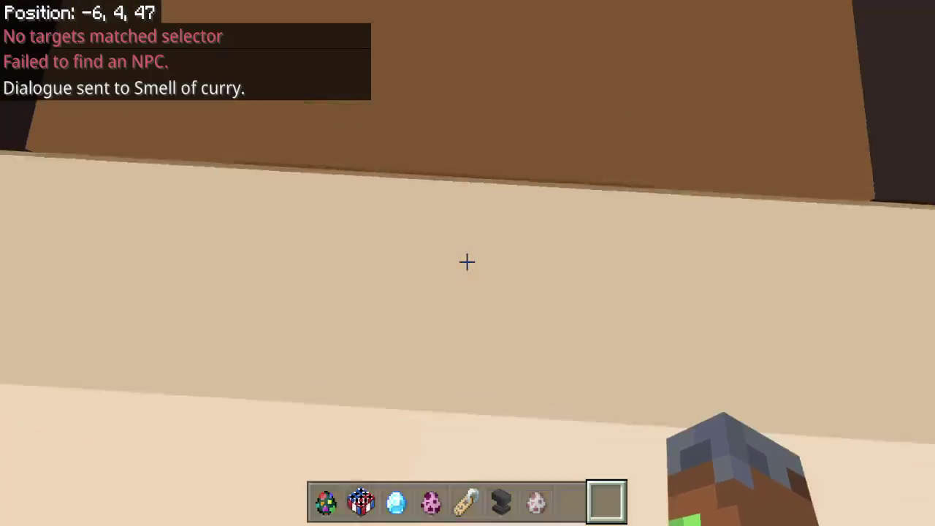
key("slash")
type("tag @")
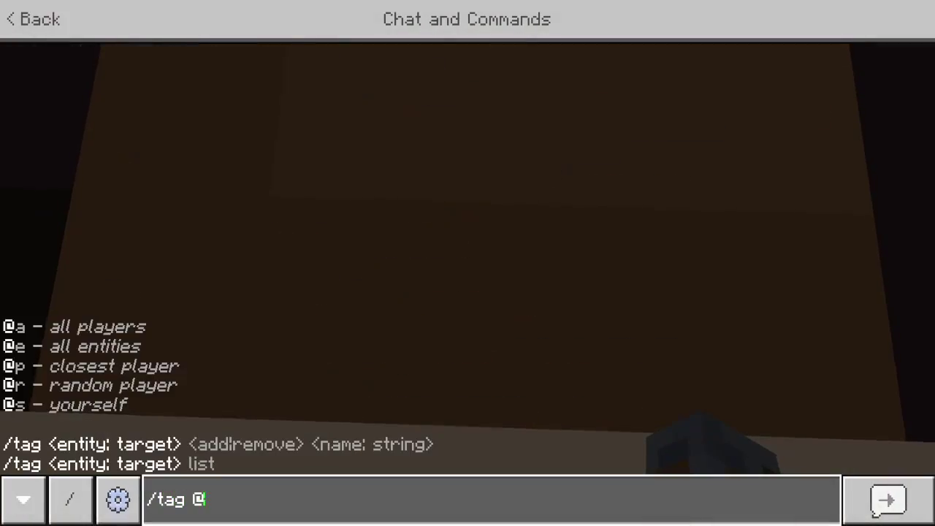
type("e[type=n")
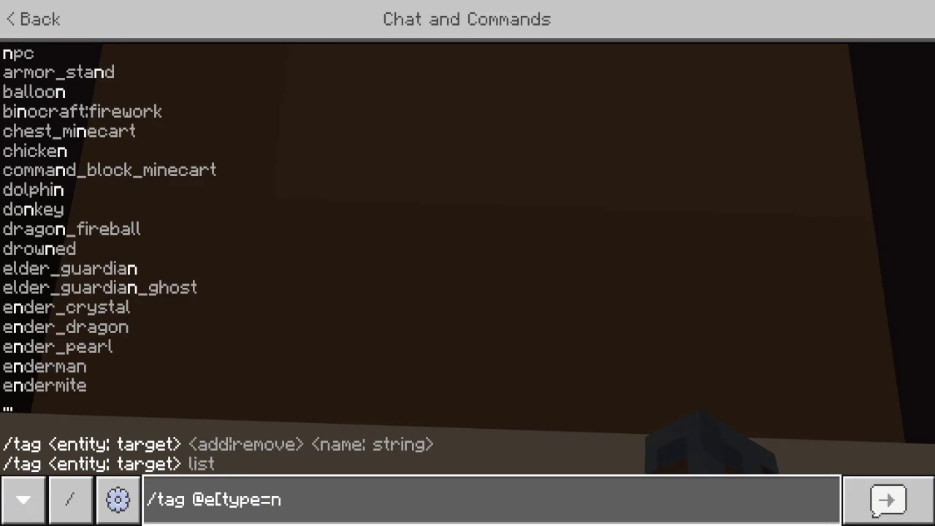
type("pc,r=1]")
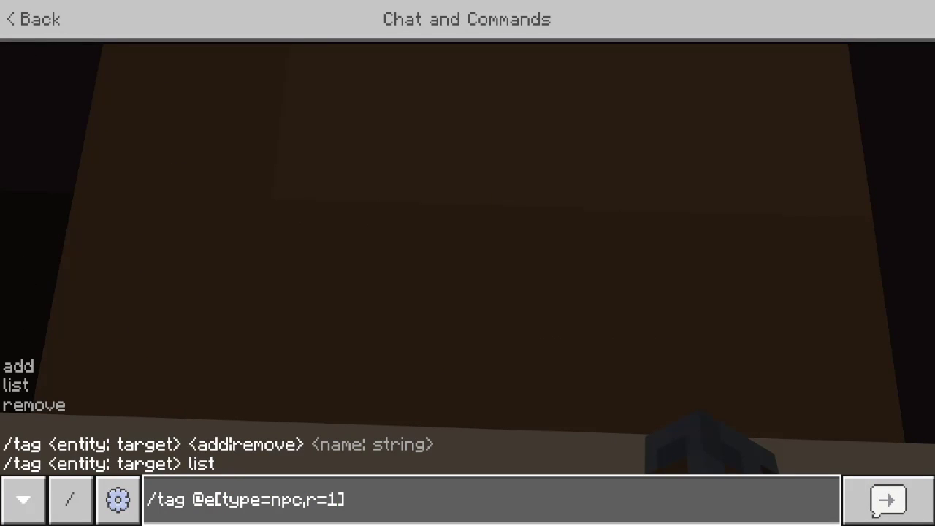
type(" add ")
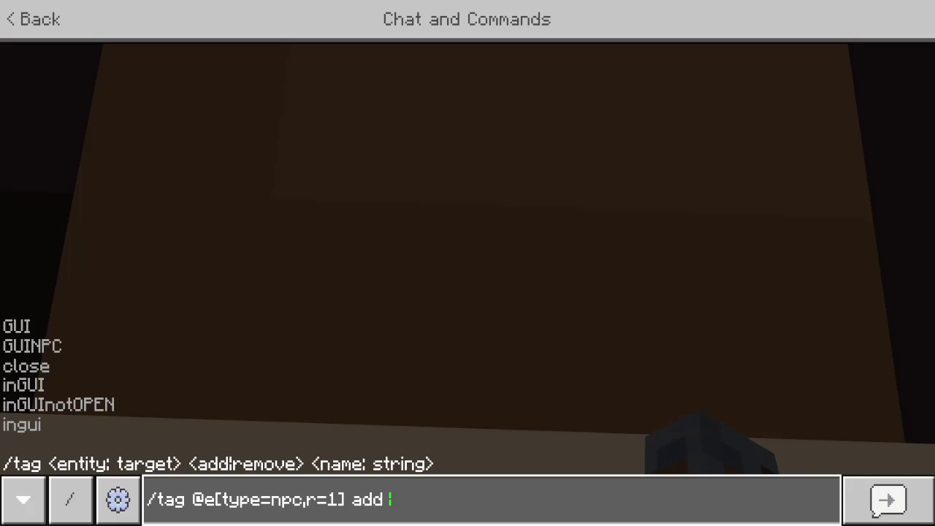
type("n")
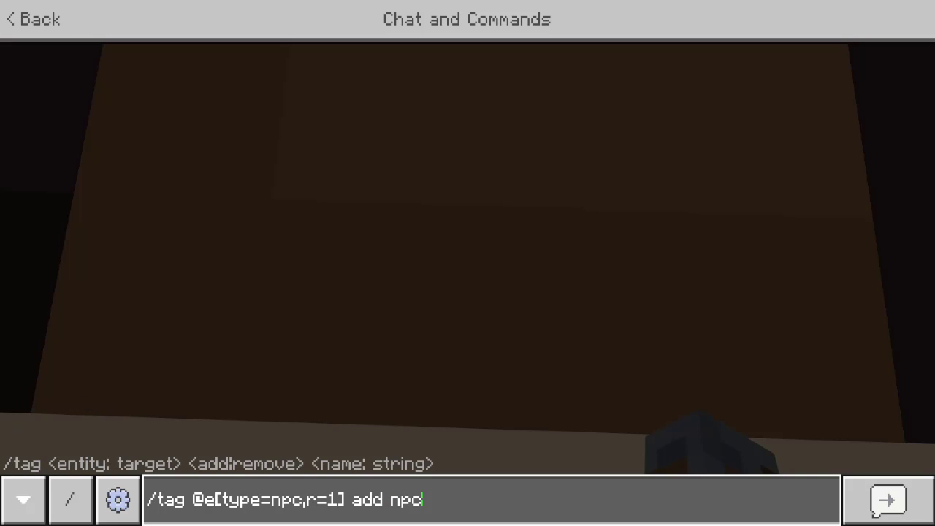
type("pc")
key("BackSpace")
key("BackSpace")
key("BackSpace")
type("se")
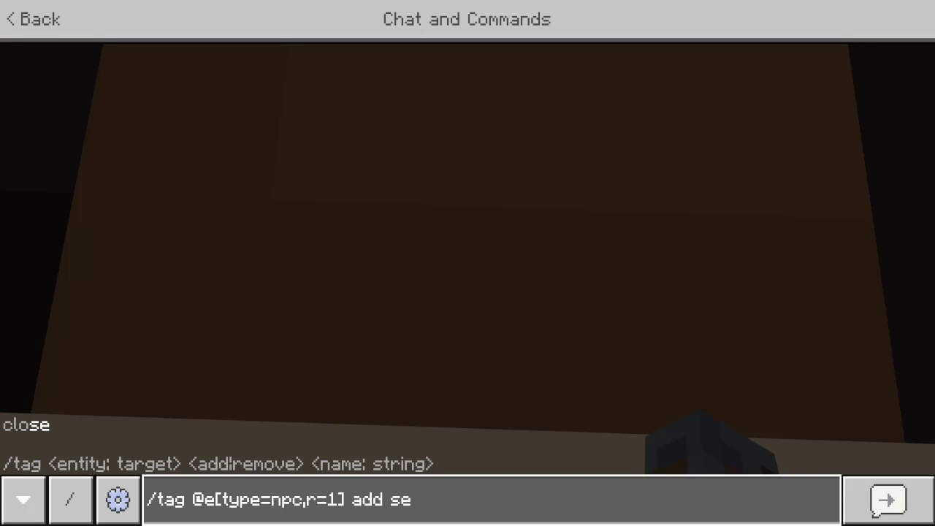
type("rvernpc")
key("Return")
- Go to open grass around 17, 4, 47, dig a small pit and place a stripped log block at its edge
key("w")
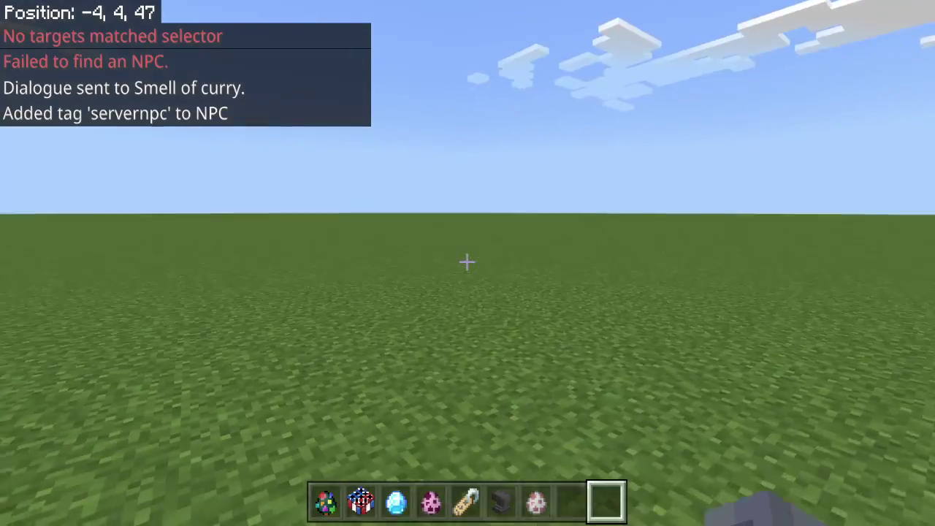
key("w")
key("space")
key("shift")
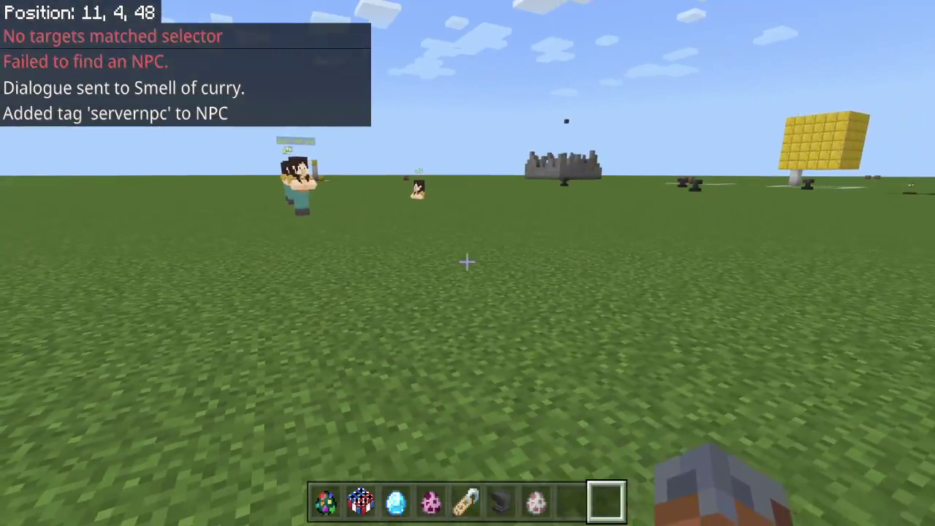
key("w")
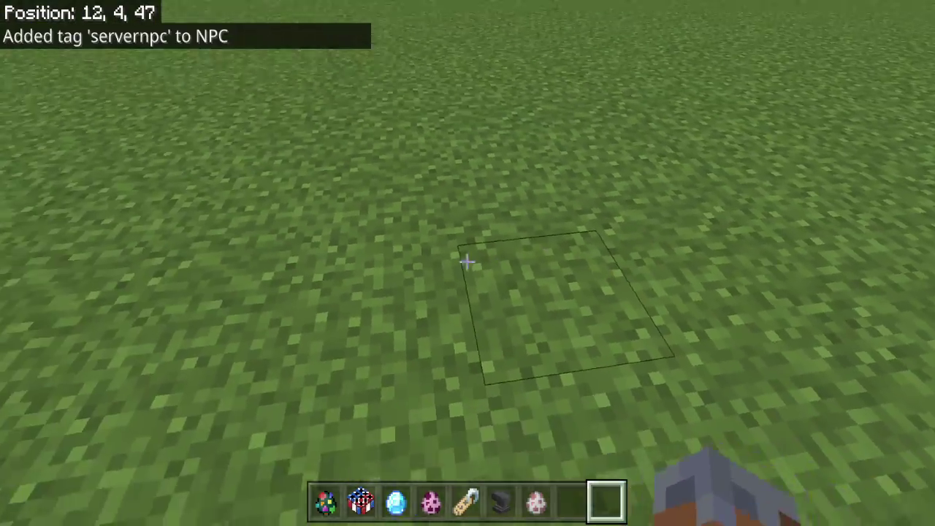
key("w")
scroll(467, 262, "up", 3)
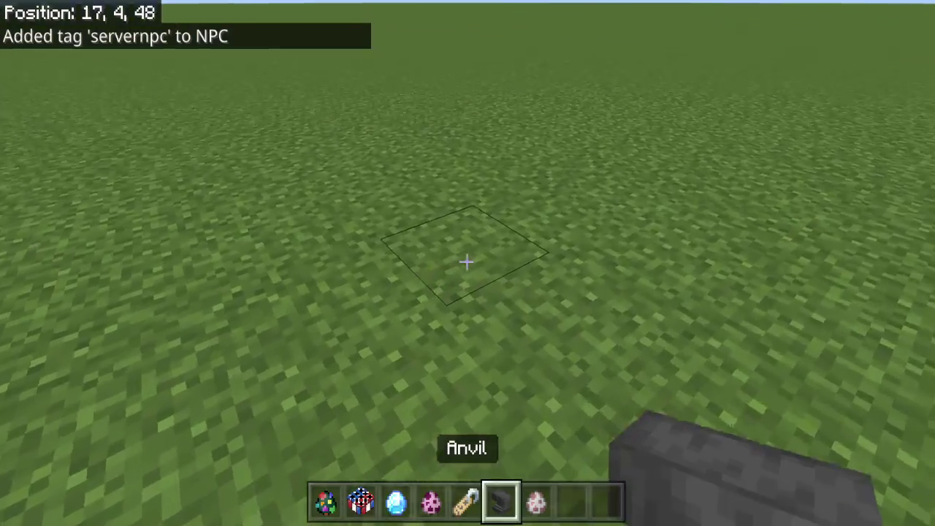
scroll(467, 263, "down", 2)
key("e")
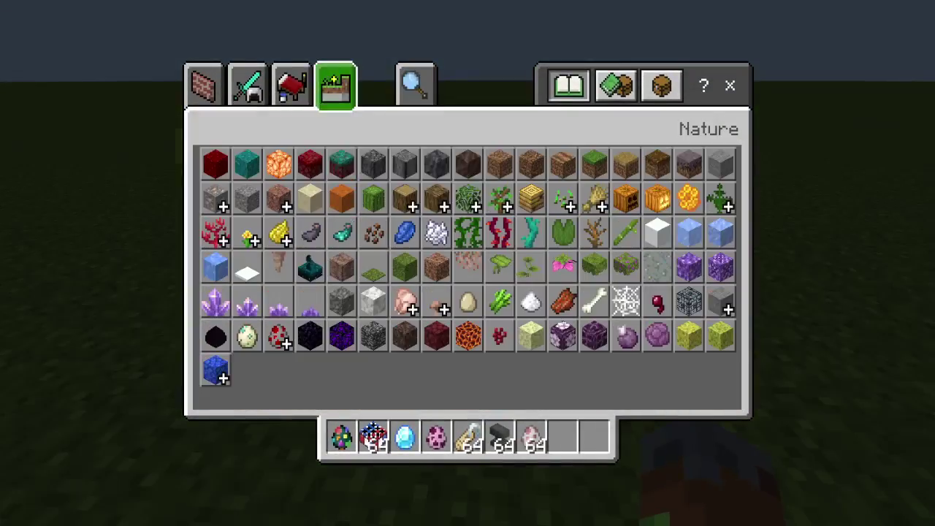
key("e")
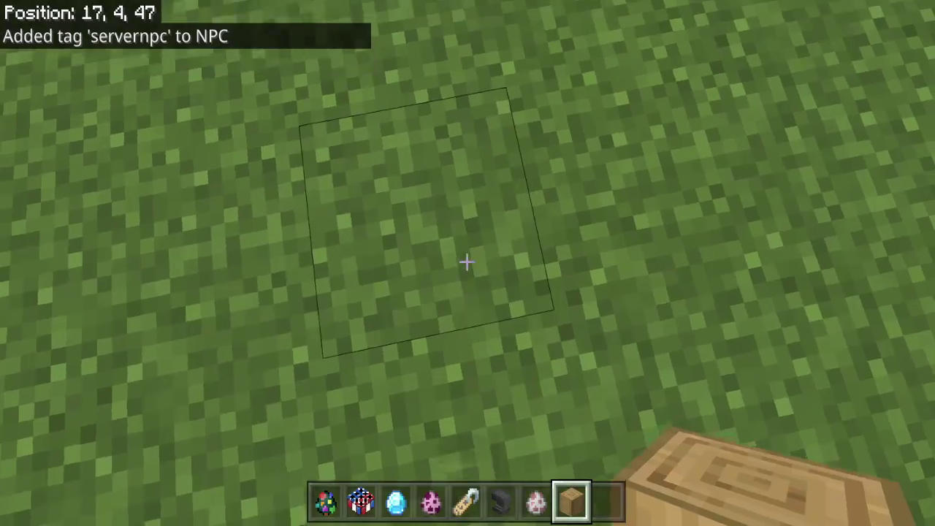
left_click(467, 263)
right_click(467, 263)
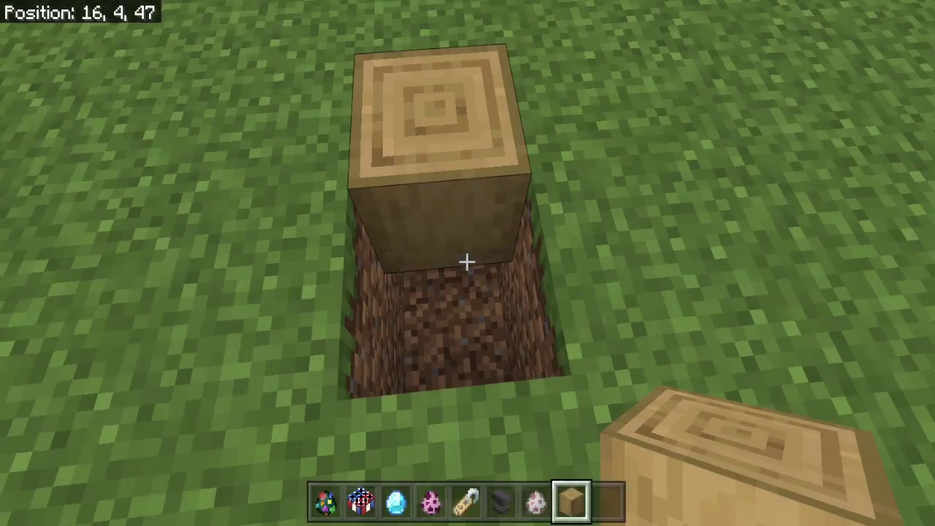
- Give yourself a command_block and set the commandblocksenabled game rule to true
type("command_block")
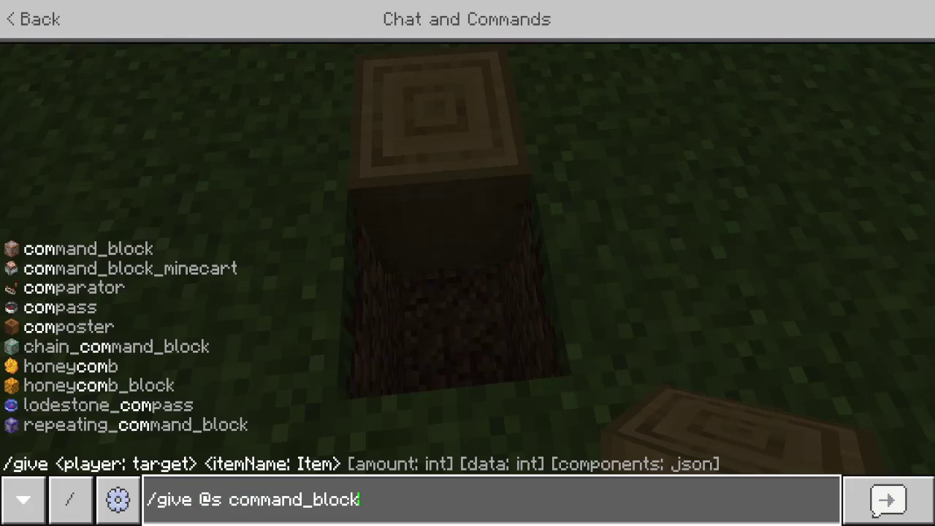
key("Return")
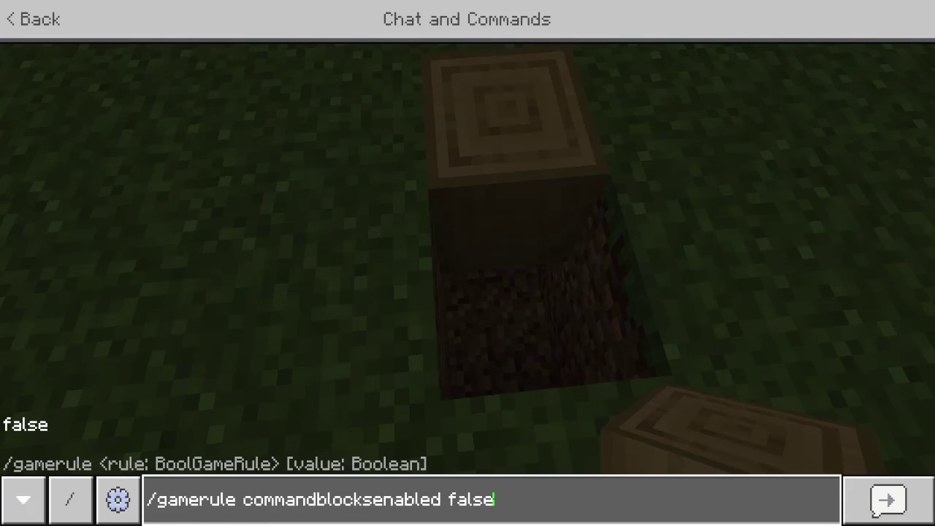
key("BackSpace")
key("BackSpace")
key("BackSpace")
key("BackSpace")
key("Tab")
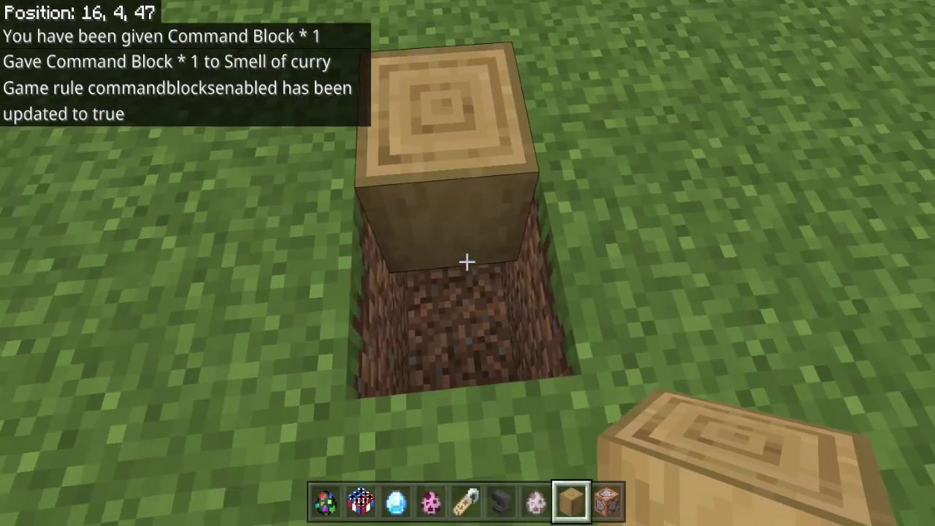
- Place the command block in the pit directly beneath the log block and open its settings
scroll(468, 262, "down", 1)
right_click(467, 261)
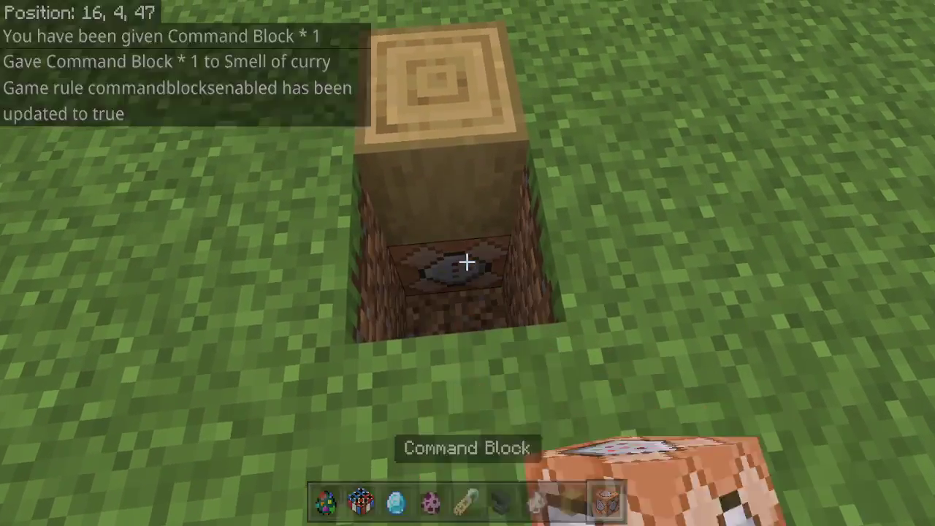
right_click(467, 261)
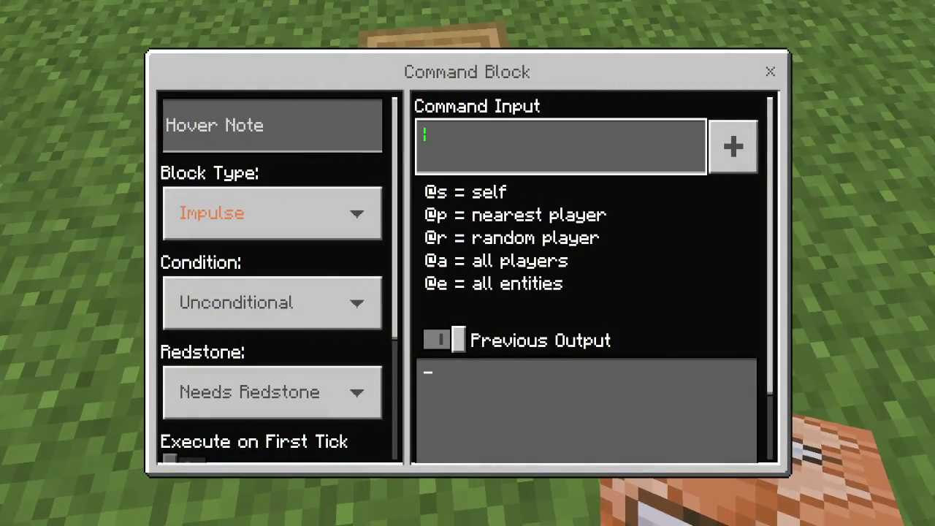
- Set the command block's command input to "/execute @a[dy=10]" and leave its settings
type("/")
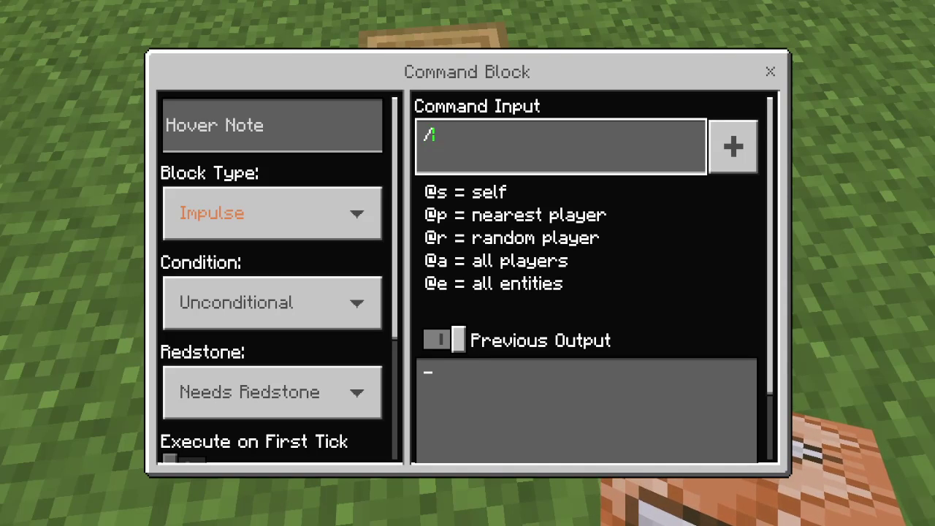
type("execute @")
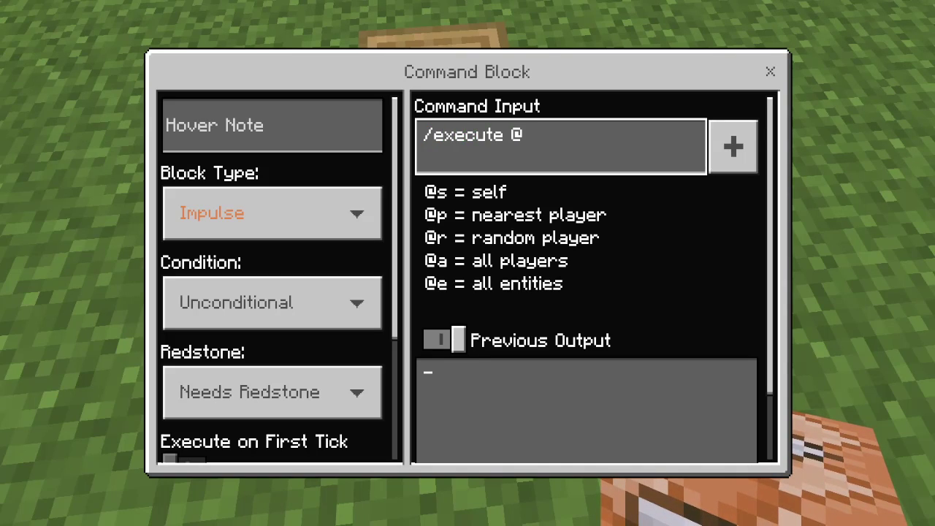
type("p")
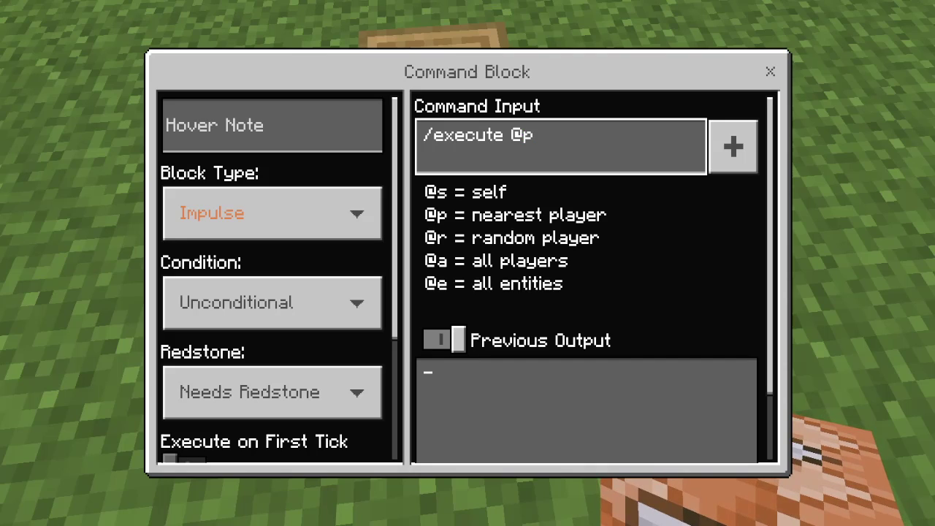
left_click(733, 147)
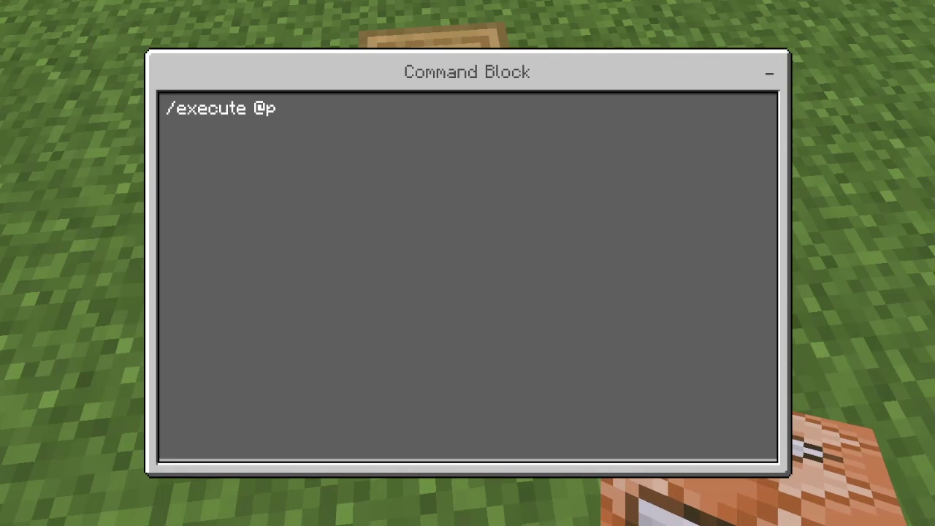
type("a")
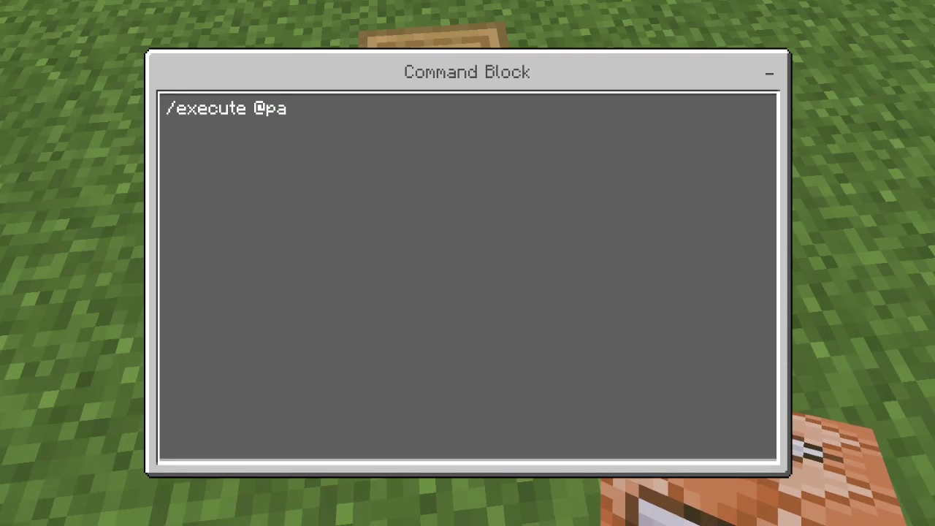
key("BackSpace")
key("BackSpace")
type("a[")
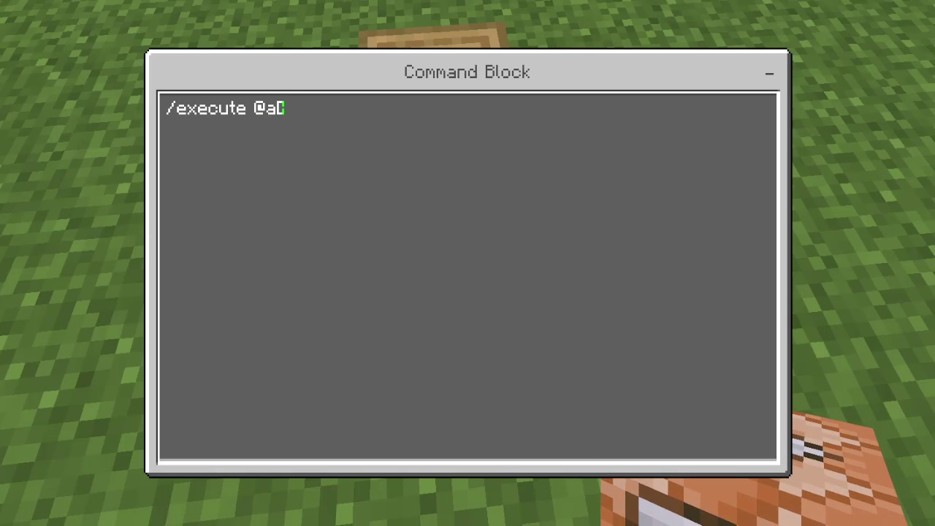
type("dy=10")
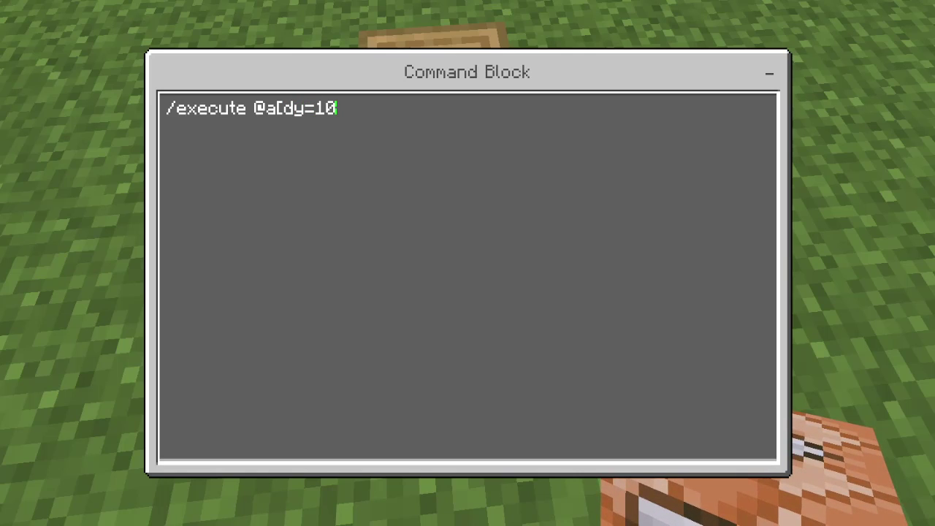
type("]")
left_click(769, 73)
left_click(562, 146)
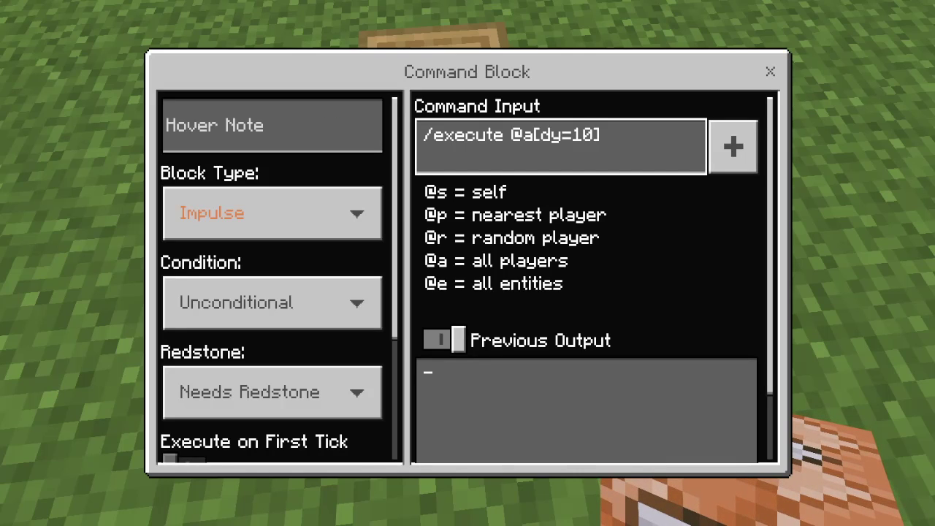
left_click(733, 146)
key("Escape")
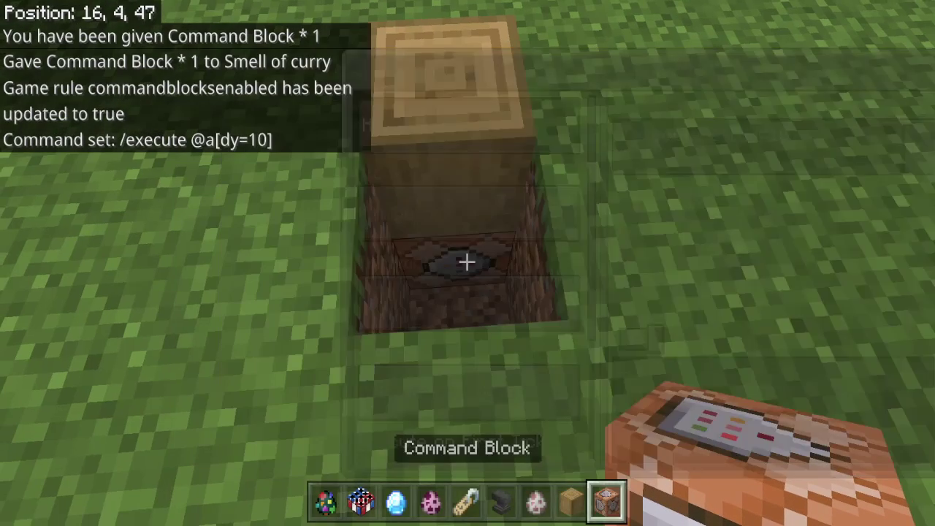
- Swap the stripped log in the hotbar for cobblestone and replace the log above the command block with cobblestone
scroll(468, 263, "up", 1)
key("e")
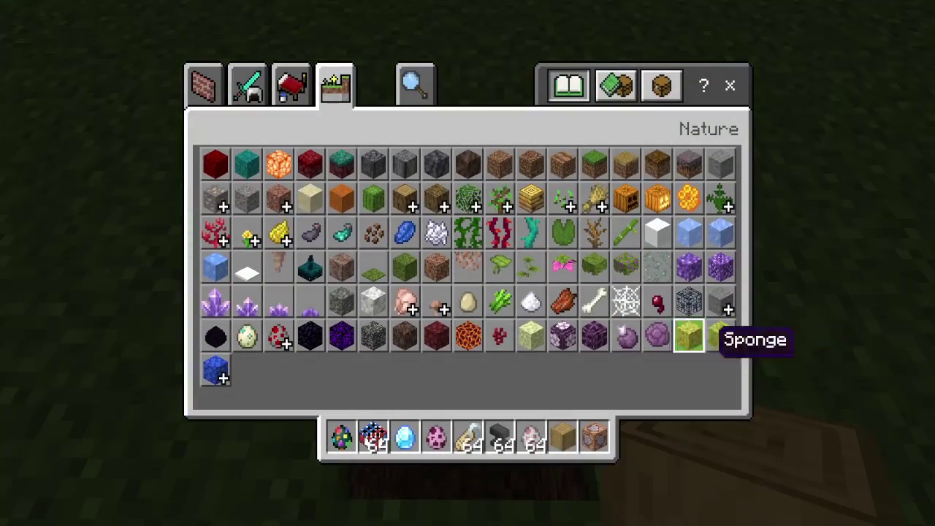
key("q")
left_click(203, 86)
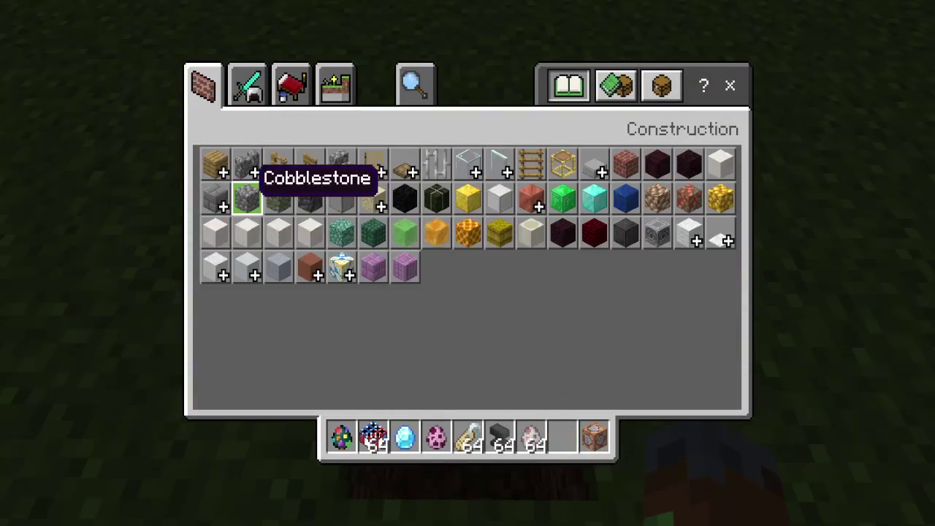
left_click(247, 165)
key("e")
left_click(467, 261)
right_click(466, 262)
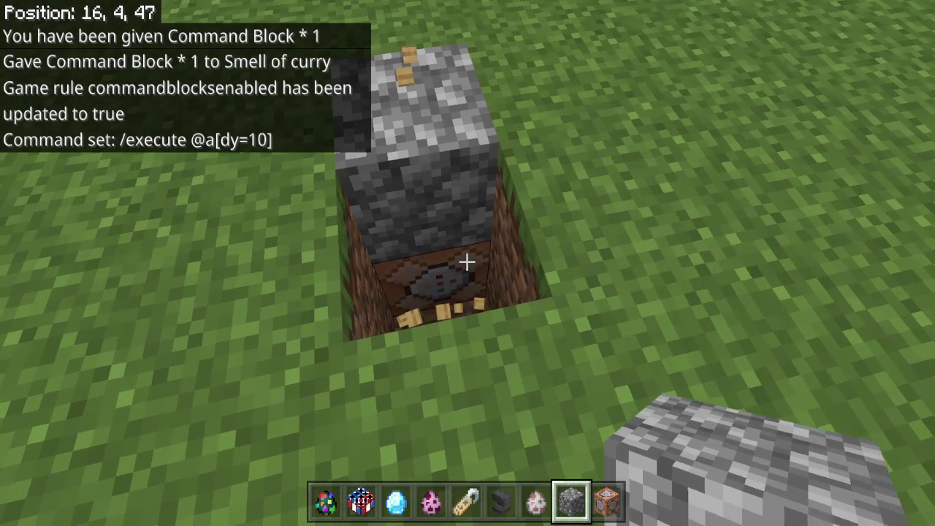
- Extend the command block's command to "/execute @a[dy=10] ~~~ detect ~~-1~ cobblestone" and leave its settings
right_click(466, 261)
left_click(733, 146)
type("~~~ ")
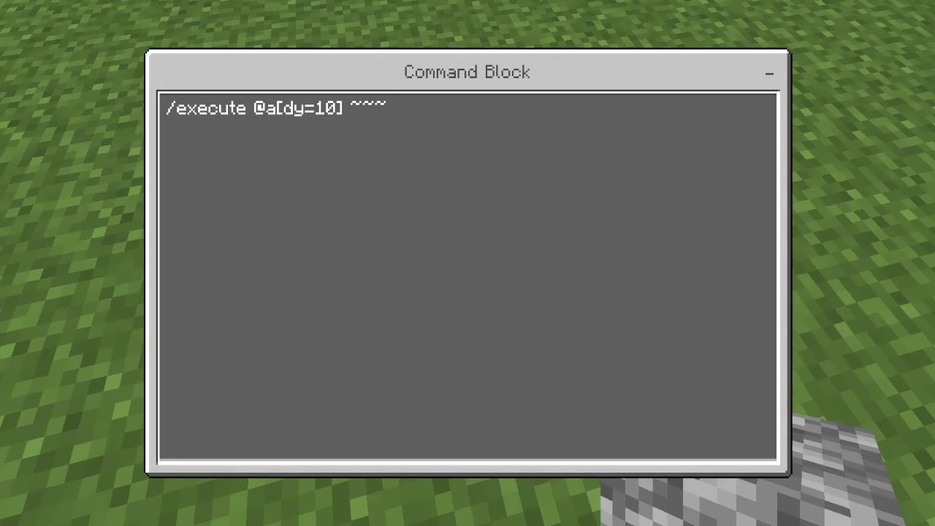
type("detect")
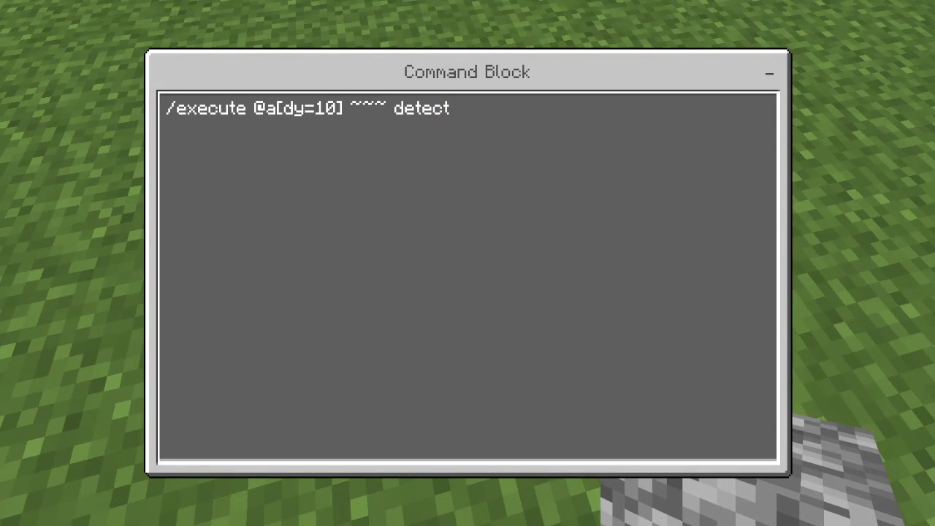
type(" ~~-1~")
left_click(769, 73)
left_click(733, 146)
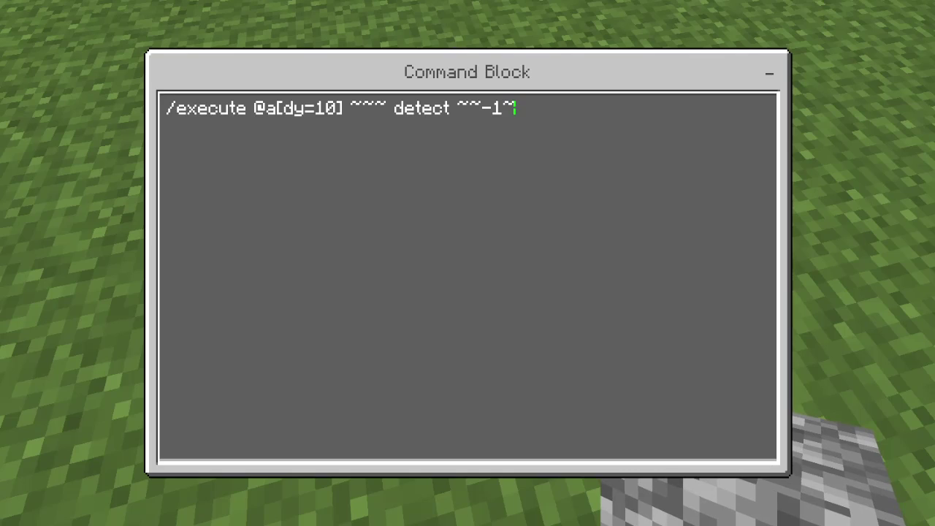
type("cobble")
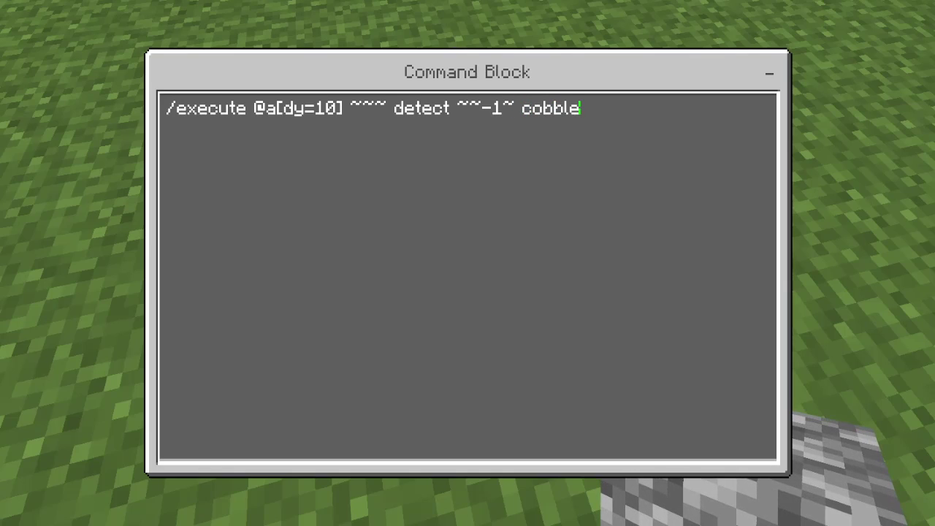
type("stone")
key("Escape")
key("Escape")
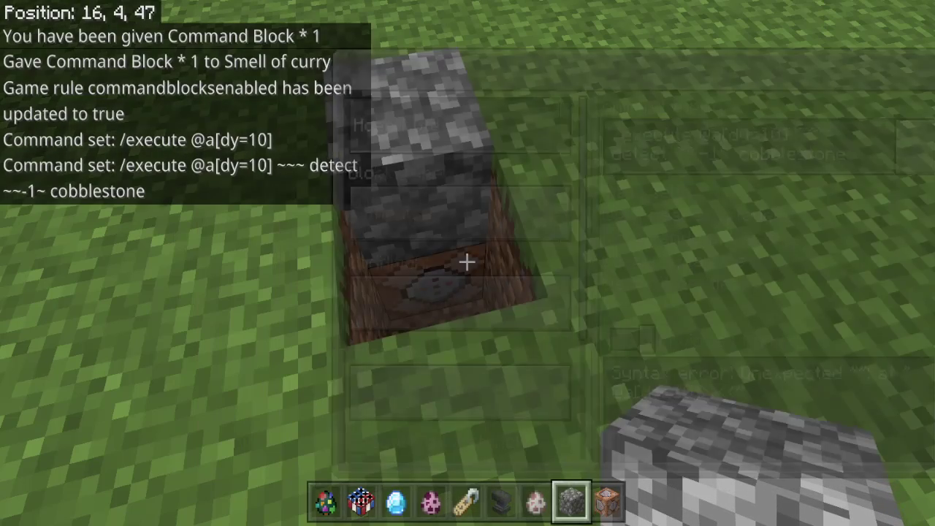
- Append "-1 /say @p" to the command block's command after "cobblestone"
key("slash")
type("give @s cobb")
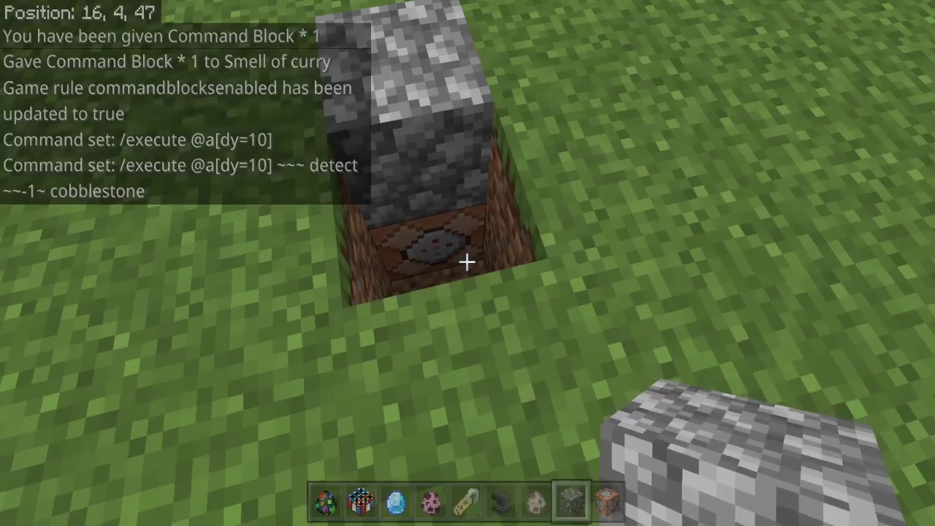
right_click(465, 261)
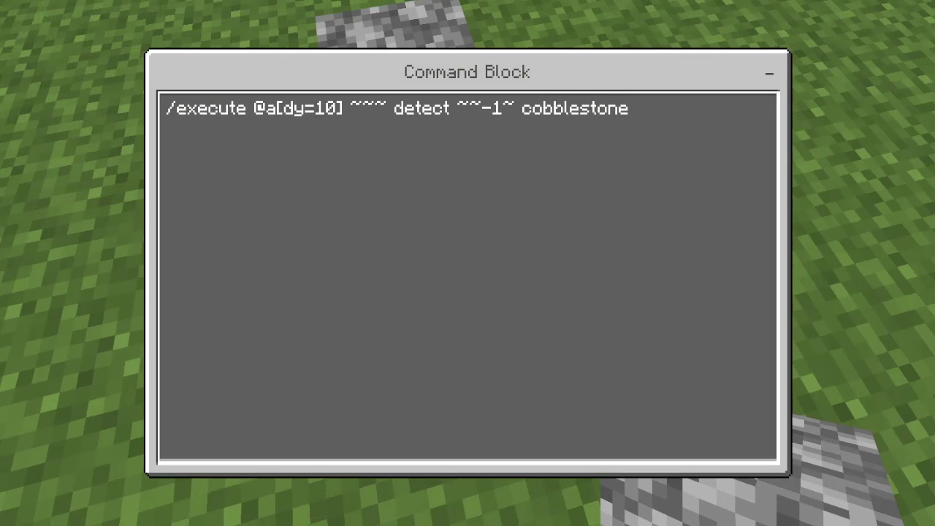
type("-1")
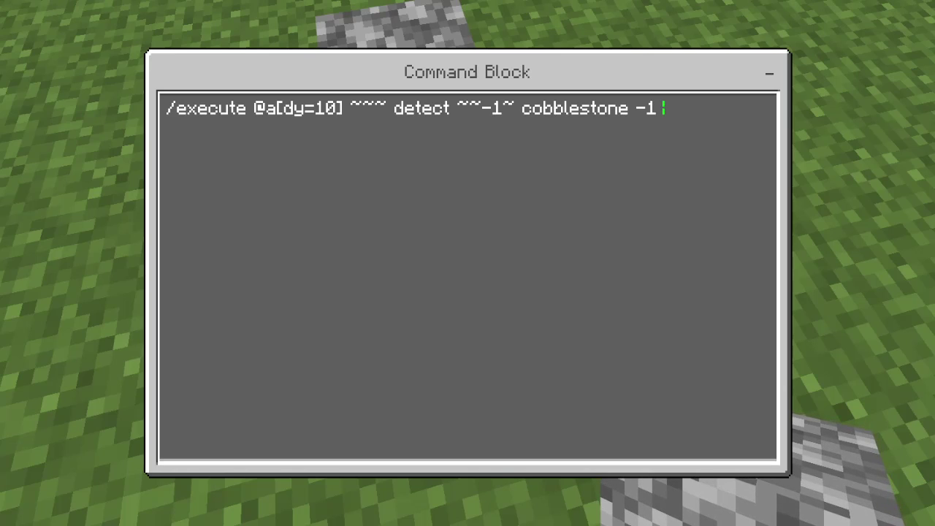
type("/")
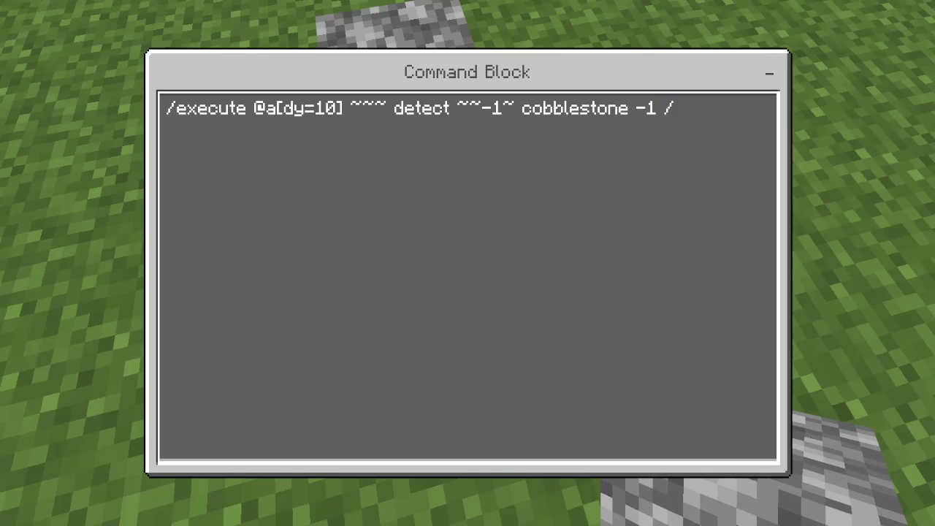
type("say @p")
key("Escape")
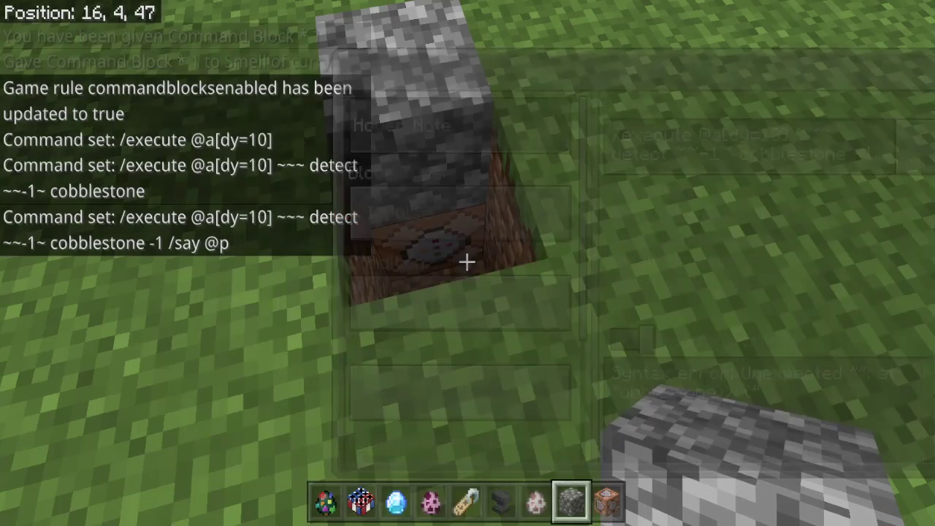
- Set the command block's type to Repeat and its redstone mode to Always Active
right_click(467, 258)
left_click(227, 239)
left_click(227, 233)
left_click(227, 279)
left_click(250, 392)
left_click(250, 413)
key("Escape")
key("Escape")
right_click(467, 260)
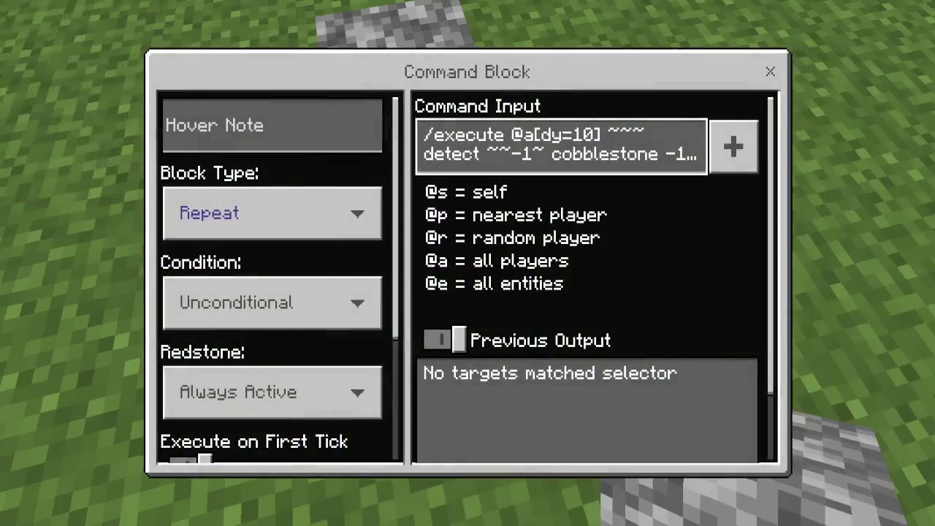
key("Escape")
- Test the detection by moving onto and off the cobblestone block and flying above it
key("w")
key("s")
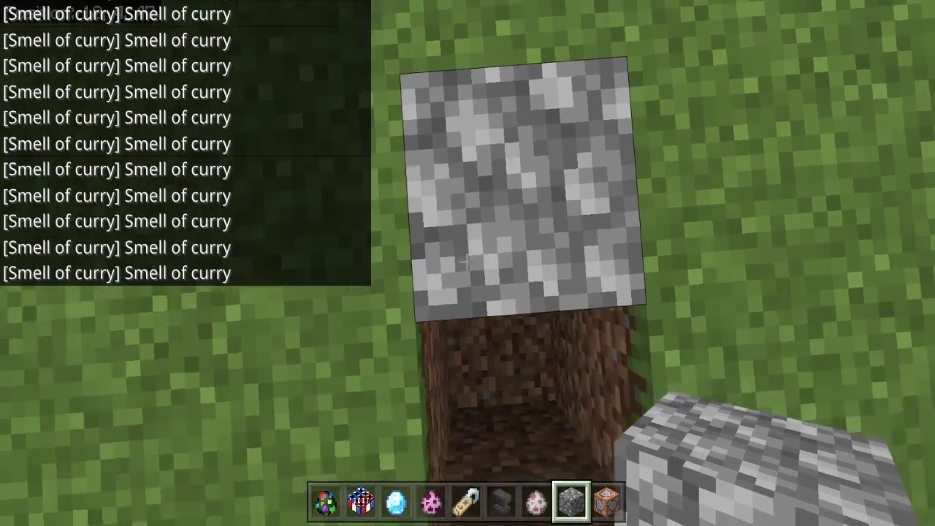
key("w")
key("a")
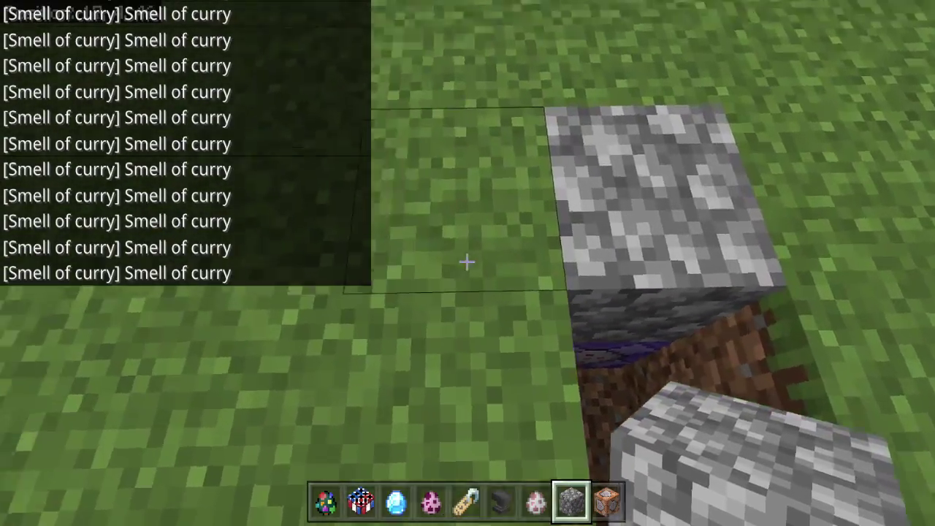
key("space")
key("space")
key("d")
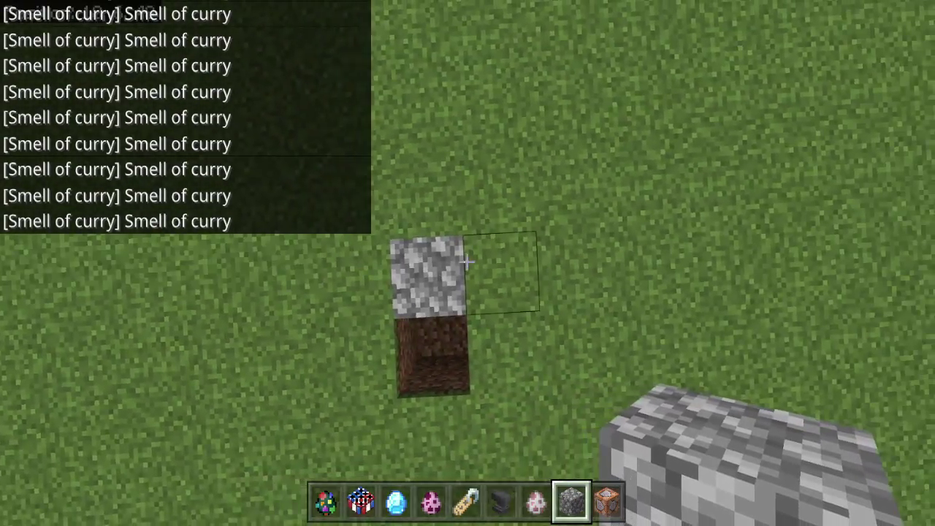
key("a")
key("space")
key("space")
key("space")
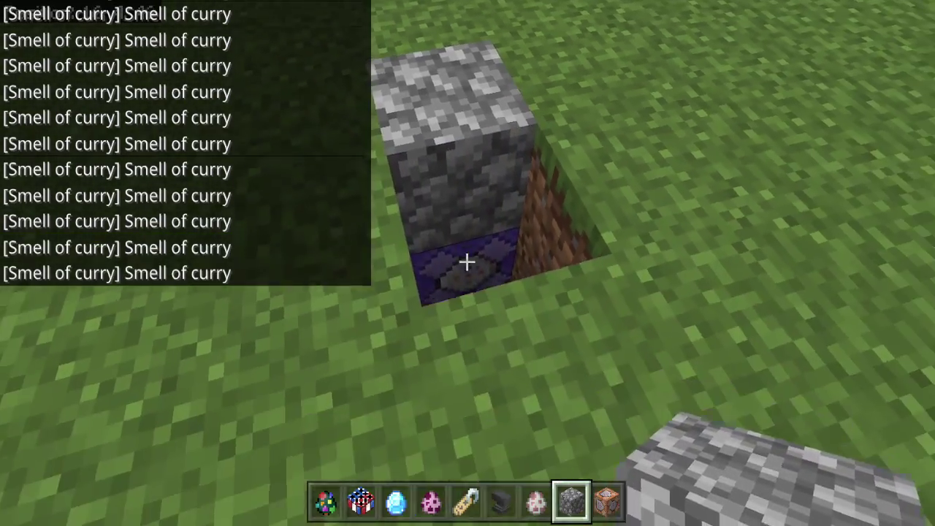
- Review the full command in the repeating command block and leave its settings
right_click(468, 263)
left_click(762, 147)
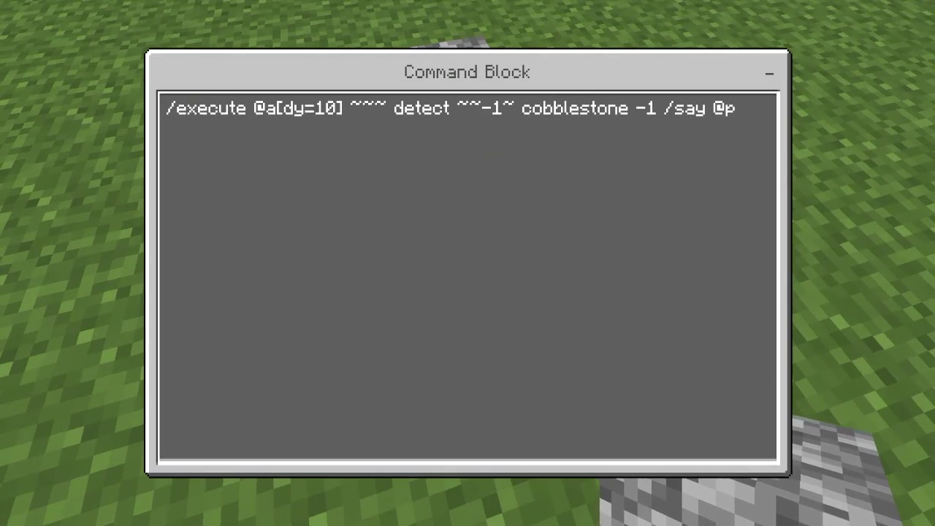
key("Escape")
- Try to open the NPC's dialogue with "/dialogue open @e[type=npc,tag=servergui] @s"
key("t")
key("Up")
key("Up")
key("Up")
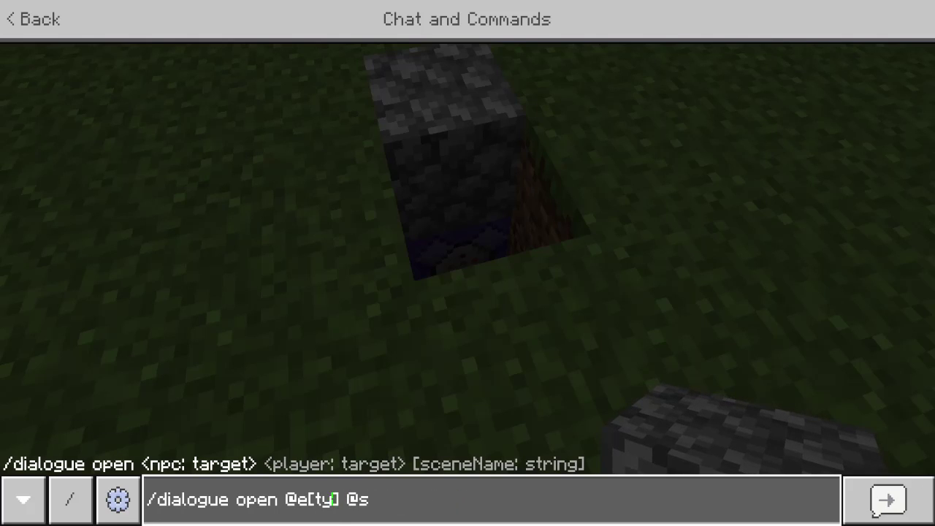
type("pe")
type("=npc,tag")
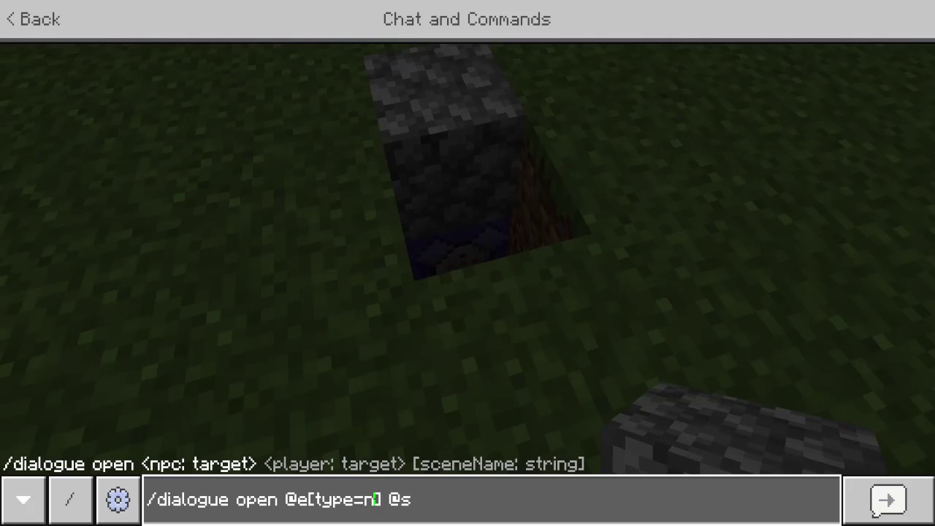
type("=server")
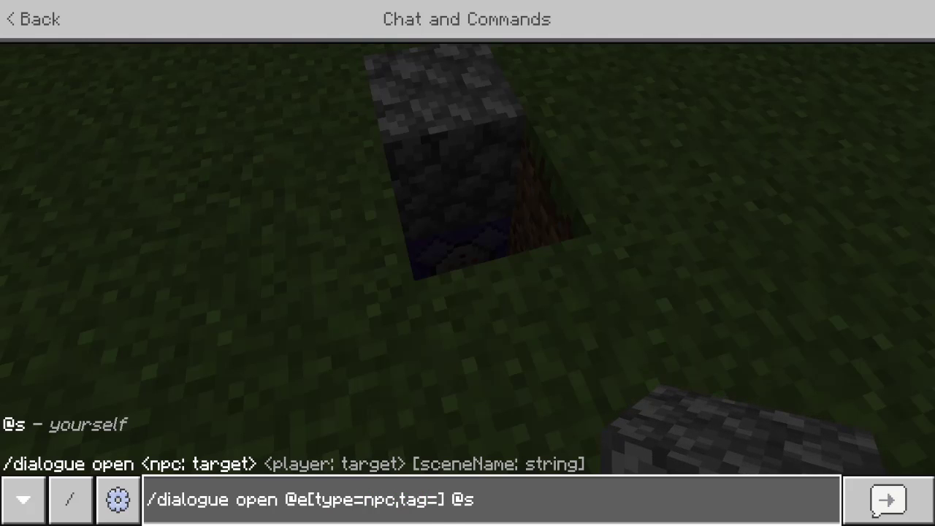
key("BackSpace")
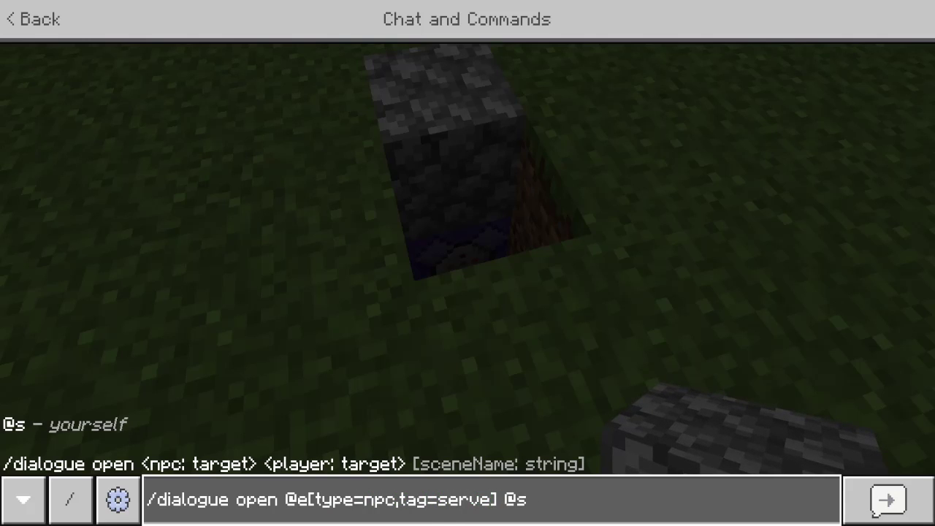
type("rguy")
key("Return")
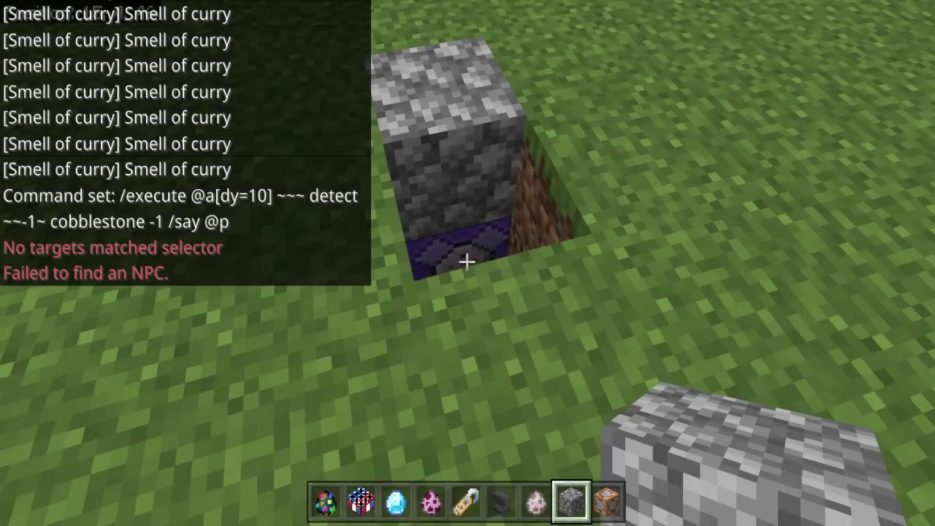
- Run "/dialogue open @e[type=npc,tag=servernpc] @s", with the tag corrected, and close the NPC window
key("w")
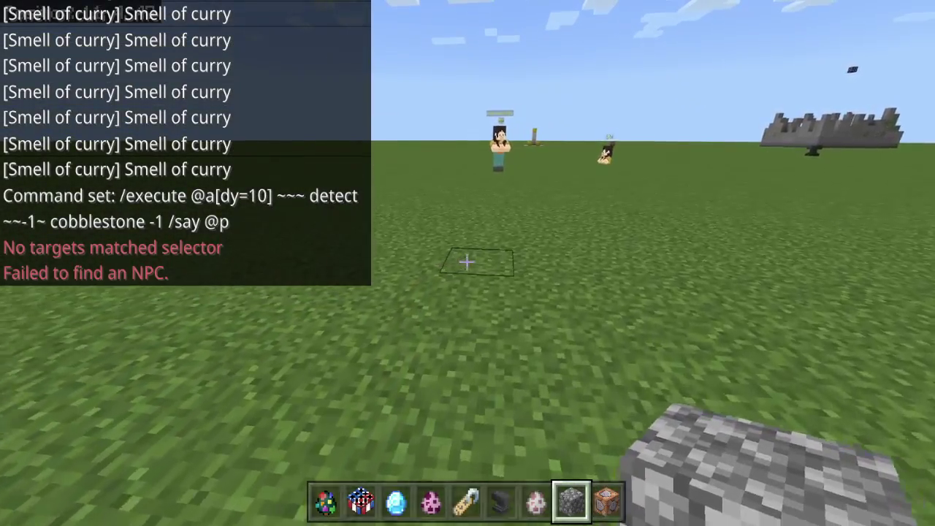
key("slash")
type("tag")
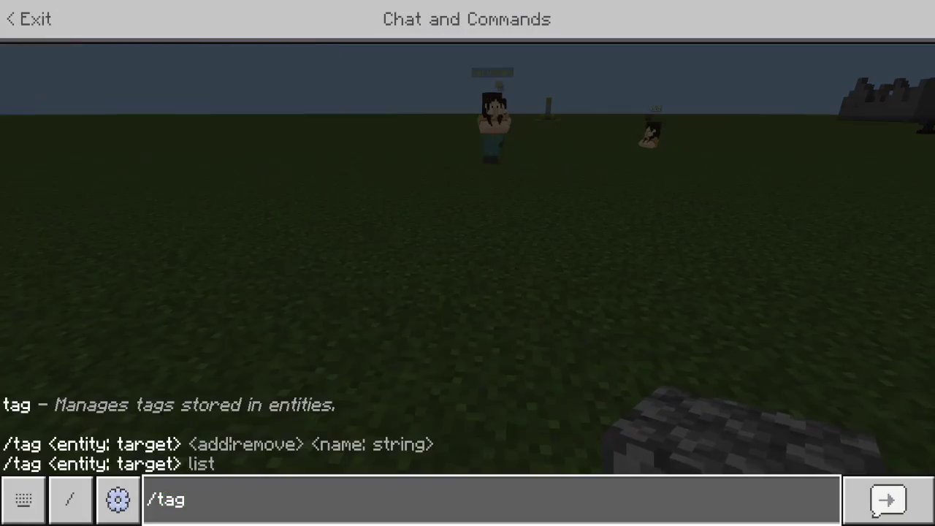
key("Escape")
key("slash")
key("Up")
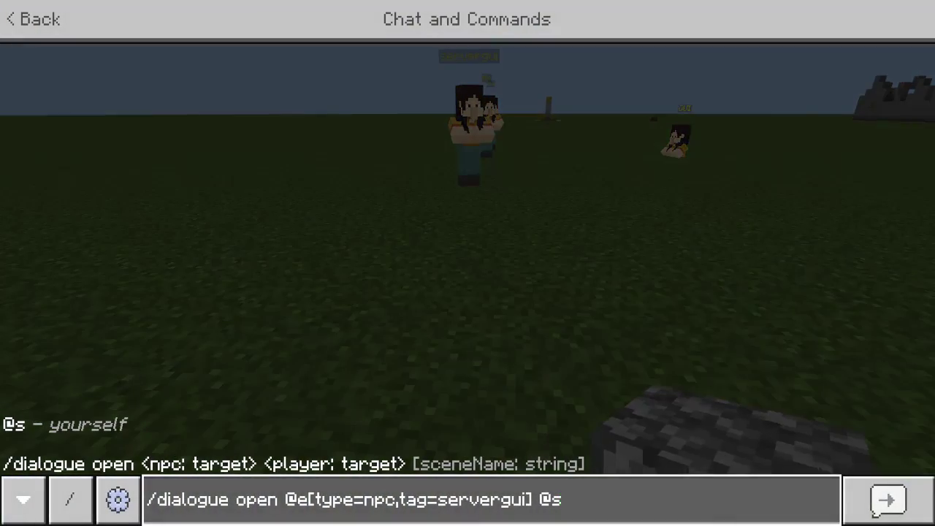
key("BackSpace")
key("BackSpace")
key("BackSpace")
type("npc")
key("Return")
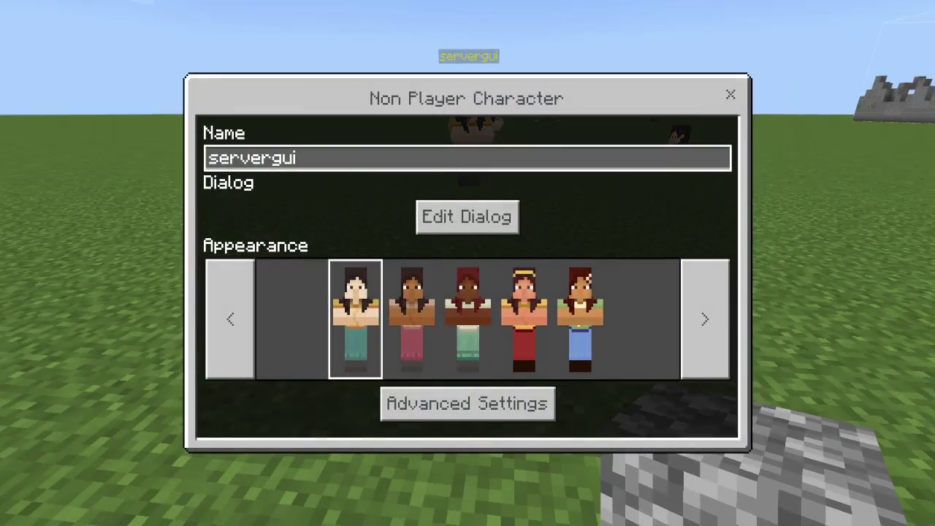
key("Escape")
- Return to the cobblestone block and recall the last dialogue command for reuse in the command block
key("w")
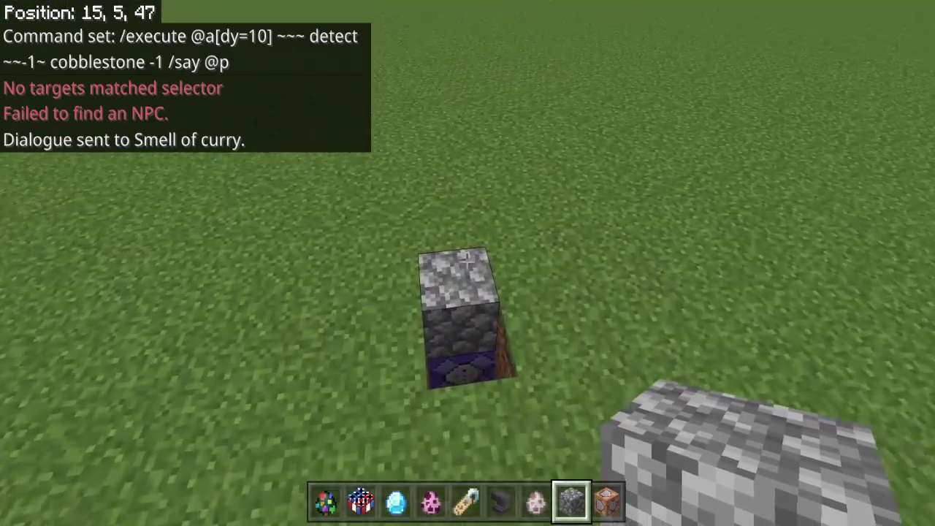
key("slash")
key("Up")
key("Left")
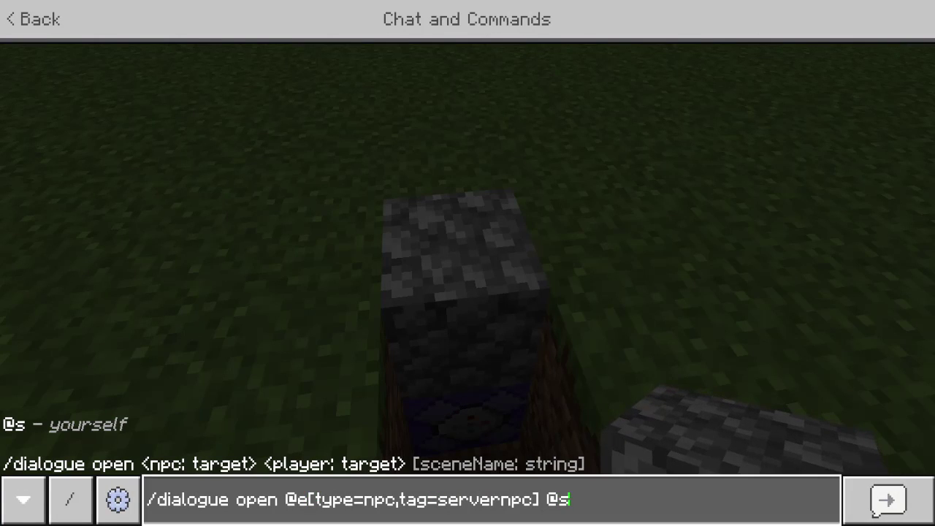
key("Return")
- Replace "/say @p" in the command block's command with "/dialogue open @e[type=npc,tag=servernpc] @s"
right_click(468, 262)
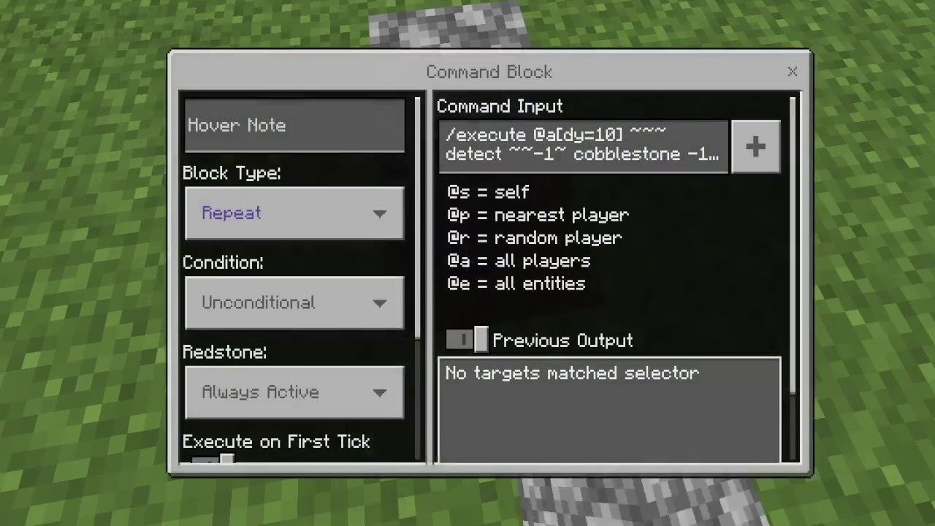
left_click(733, 147)
left_click(733, 147)
key("BackSpace")
key("BackSpace")
key("BackSpace")
key("BackSpace")
key("BackSpace")
key("BackSpace")
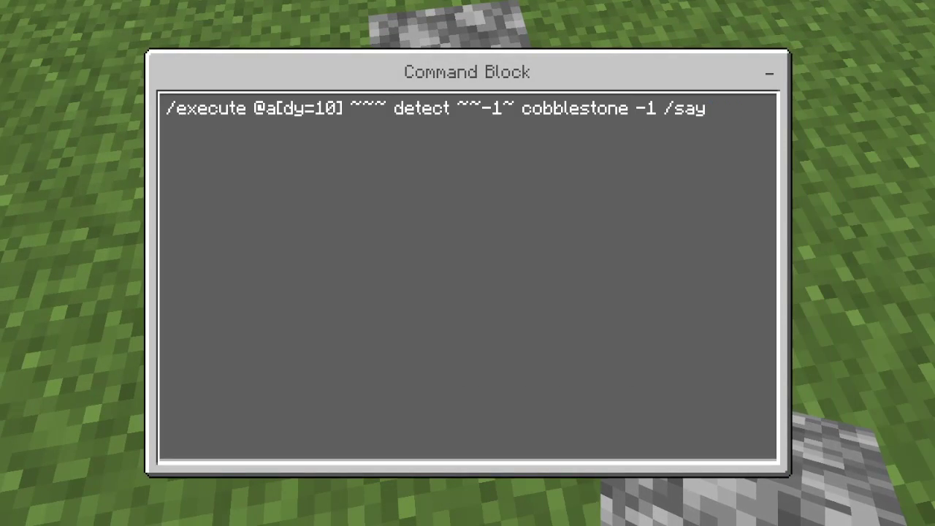
type("dialogue open @e[type=npc,tag=servernpc] @s")
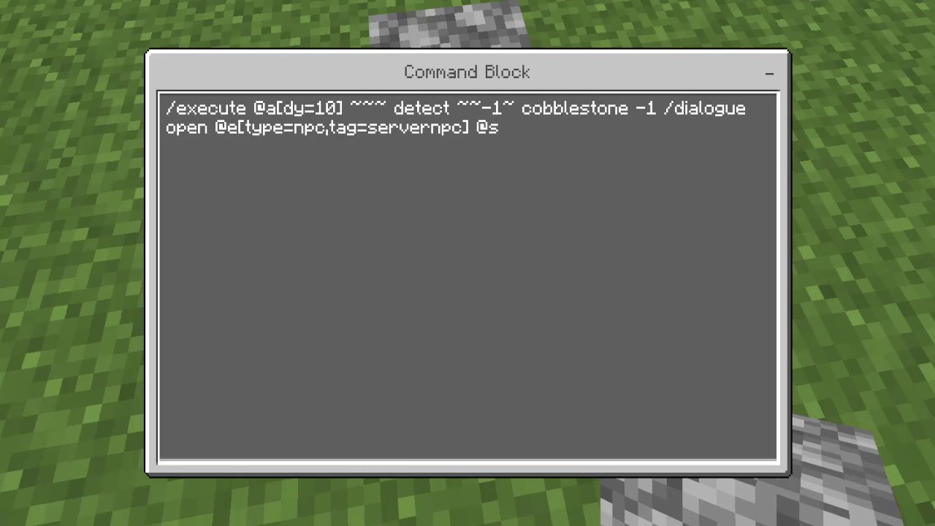
key("Escape")
- Reopen the command block and examine its complete execute and dialogue command
right_click(467, 263)
left_click(734, 147)
left_click(733, 147)
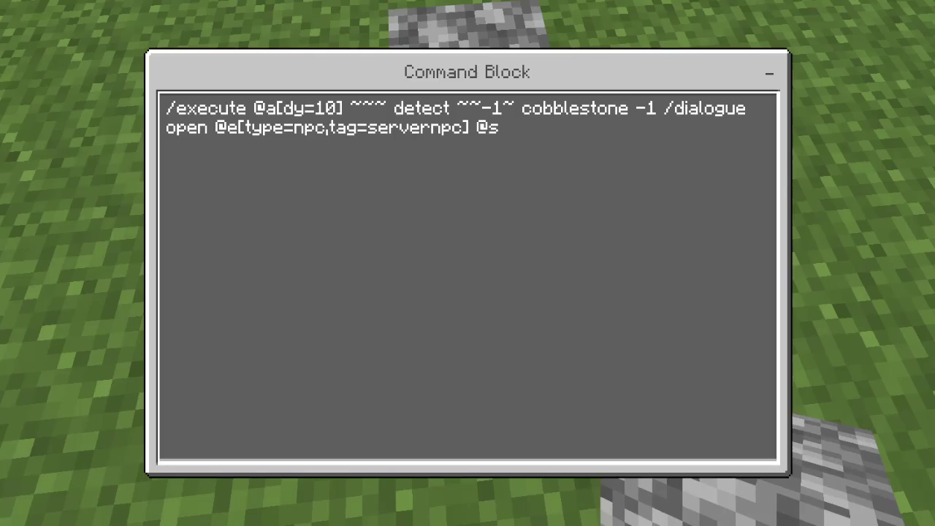
key("Escape")
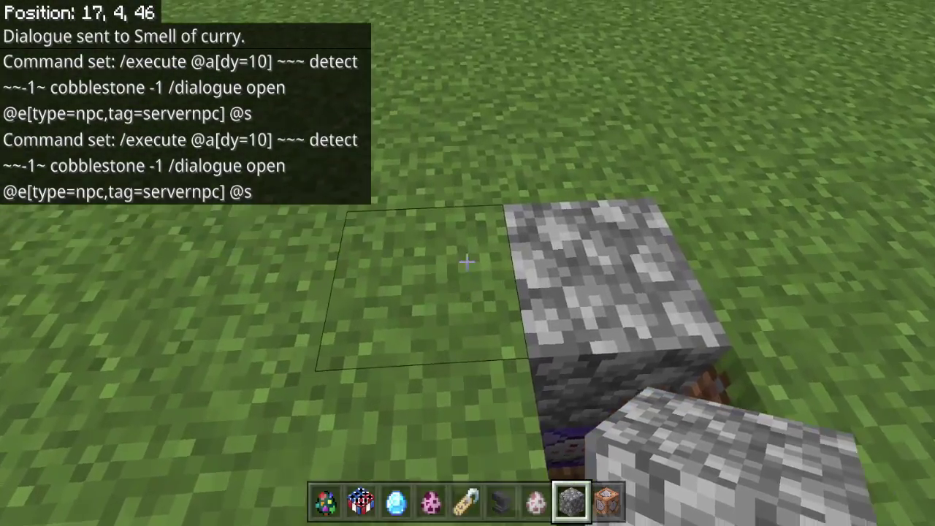
right_click(467, 263)
left_click(469, 217)
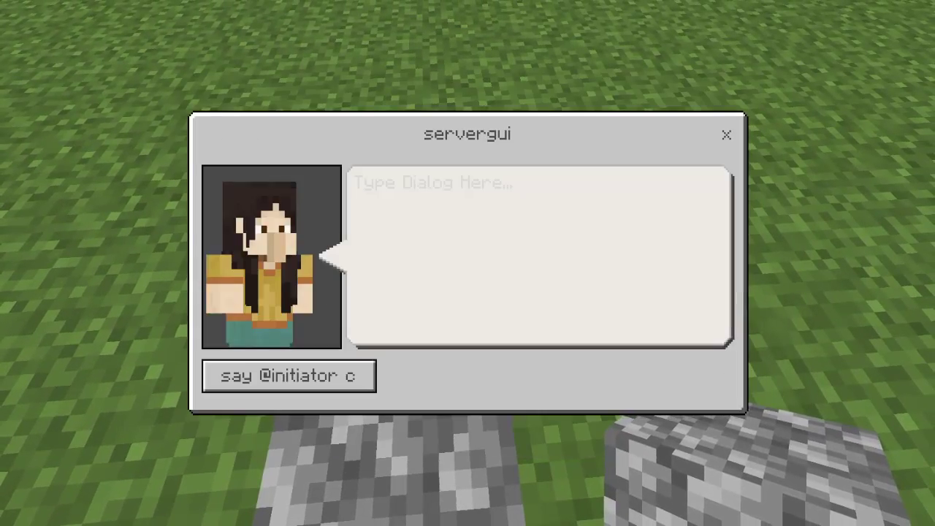
left_click(289, 376)
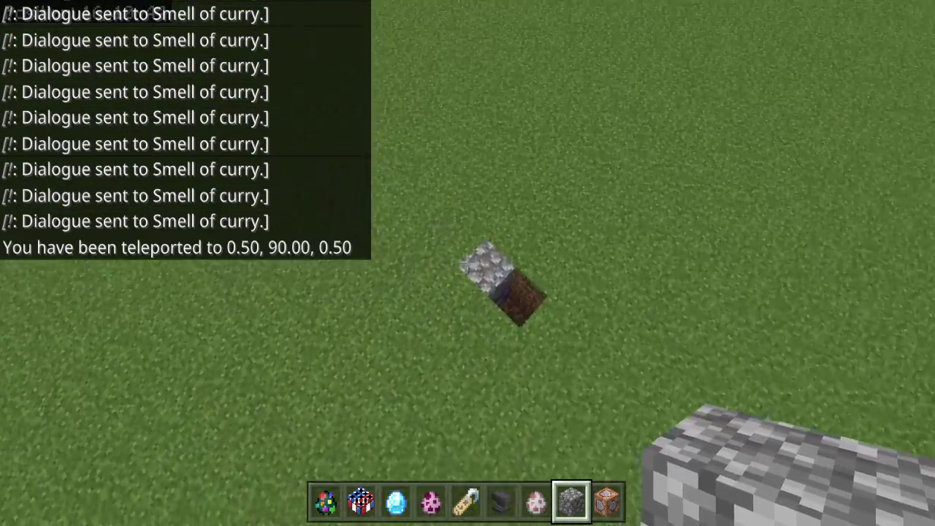
key("5")
key("6")
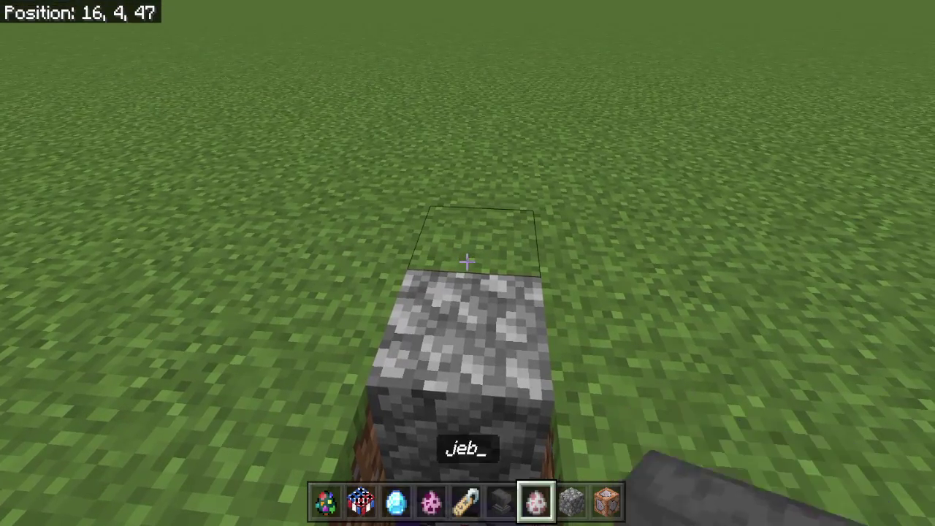